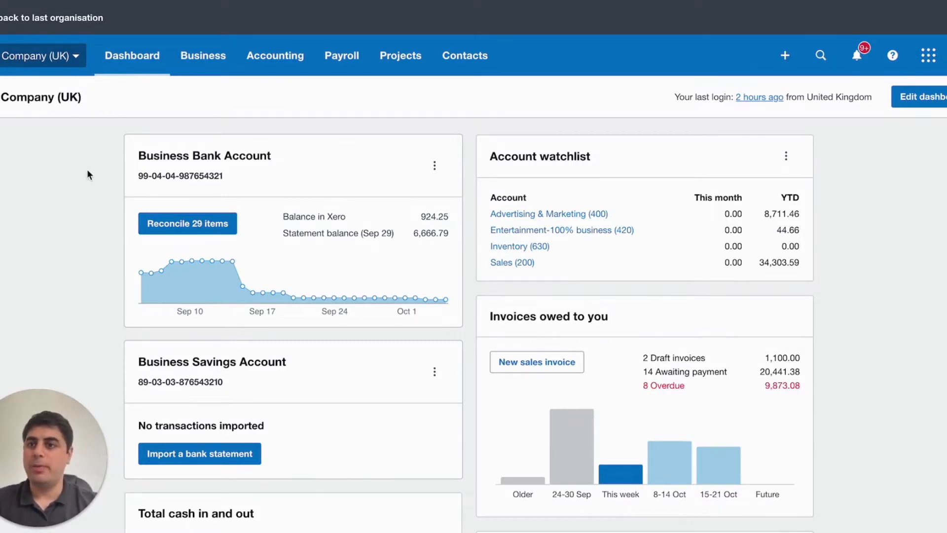
# Open the accounting reports list and search the page for "pro"
pyautogui.click(276, 63)
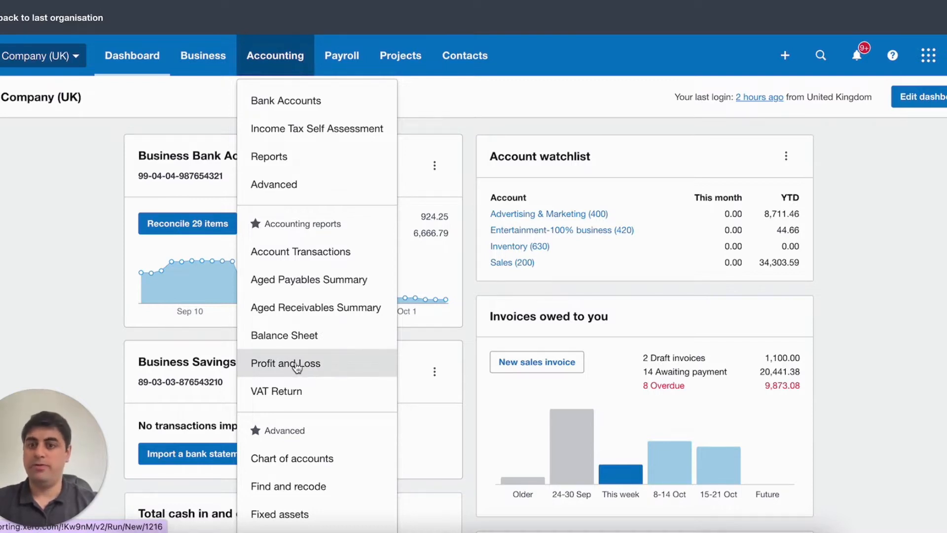
pyautogui.click(272, 162)
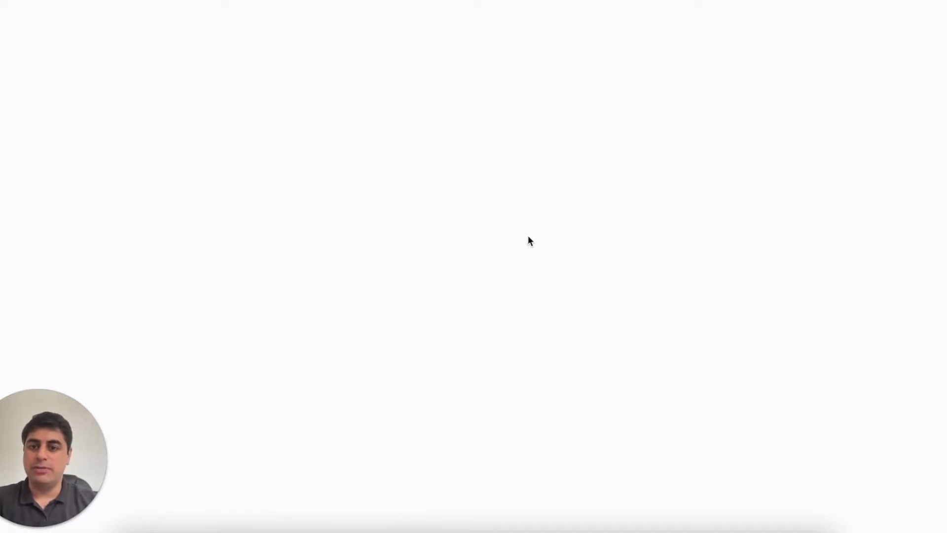
pyautogui.hotkey('ctrl', 'f')
pyautogui.write('p')
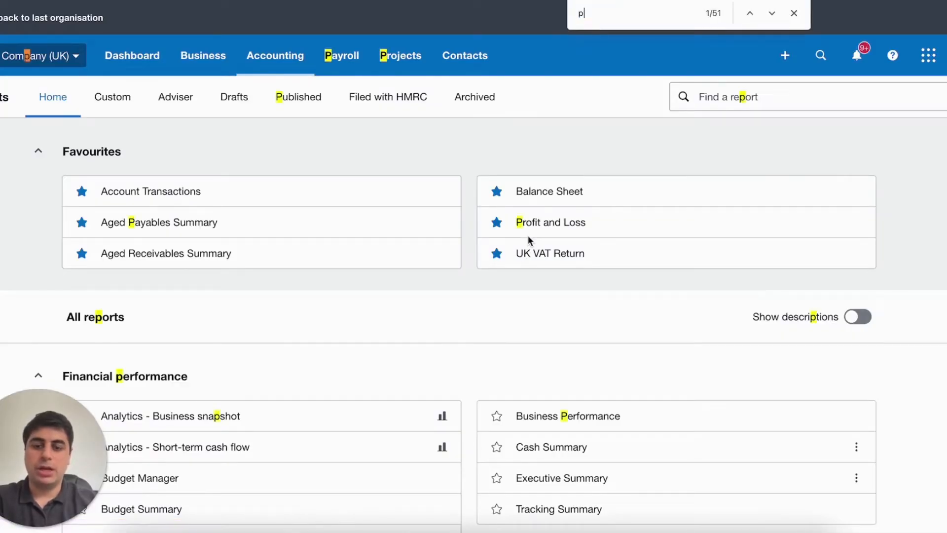
pyautogui.write('ro')
pyautogui.scroll(-10, 484, 387)
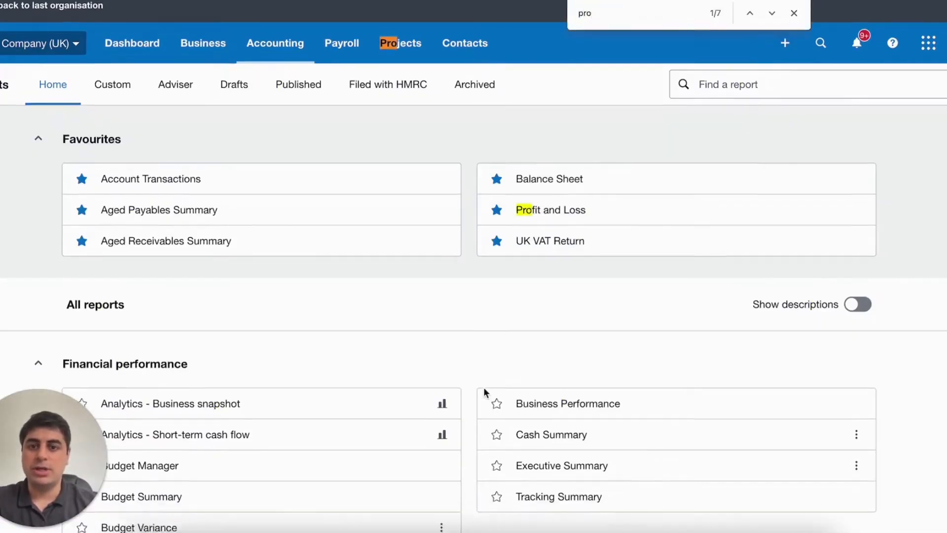
pyautogui.scroll(3, 497, 239)
pyautogui.scroll(10, 497, 250)
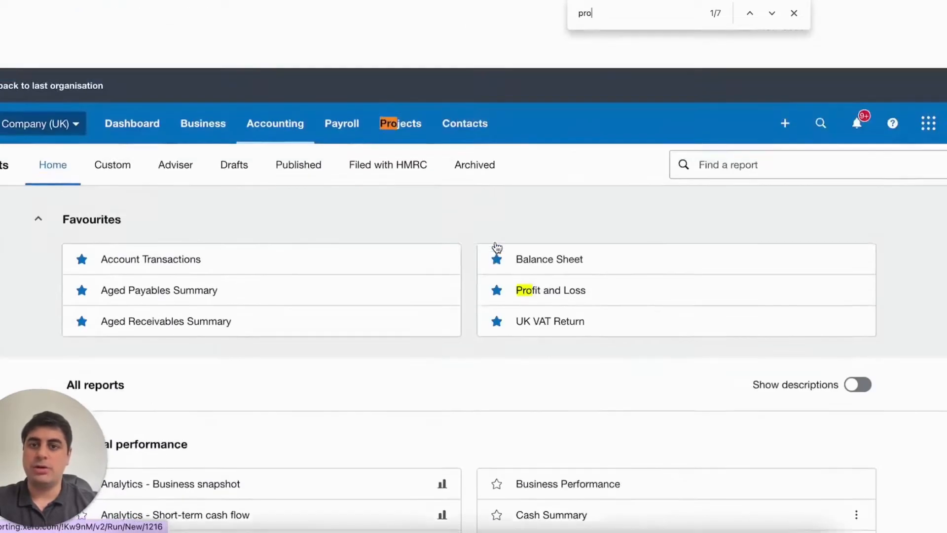
# Open the Profit and Loss report from the accounting reports
pyautogui.click(388, 68)
pyautogui.click(345, 69)
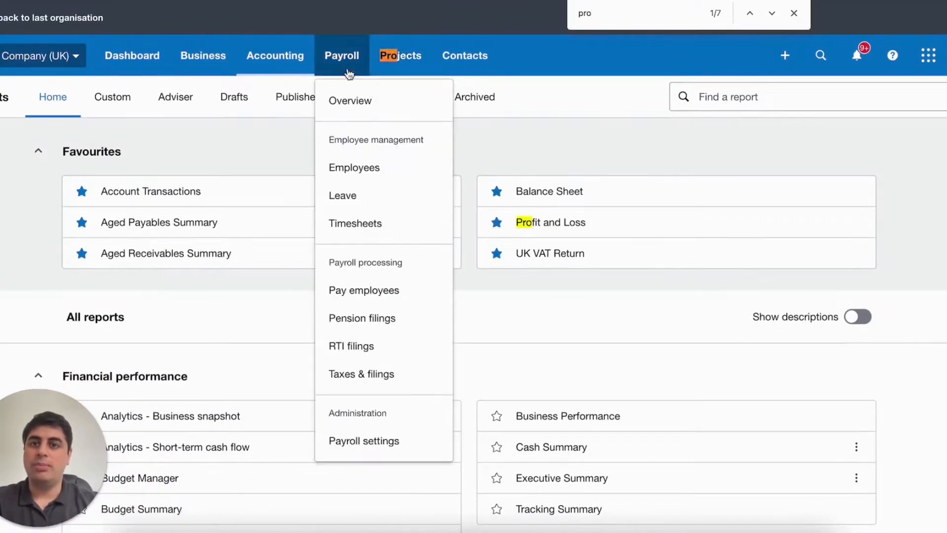
pyautogui.click(275, 56)
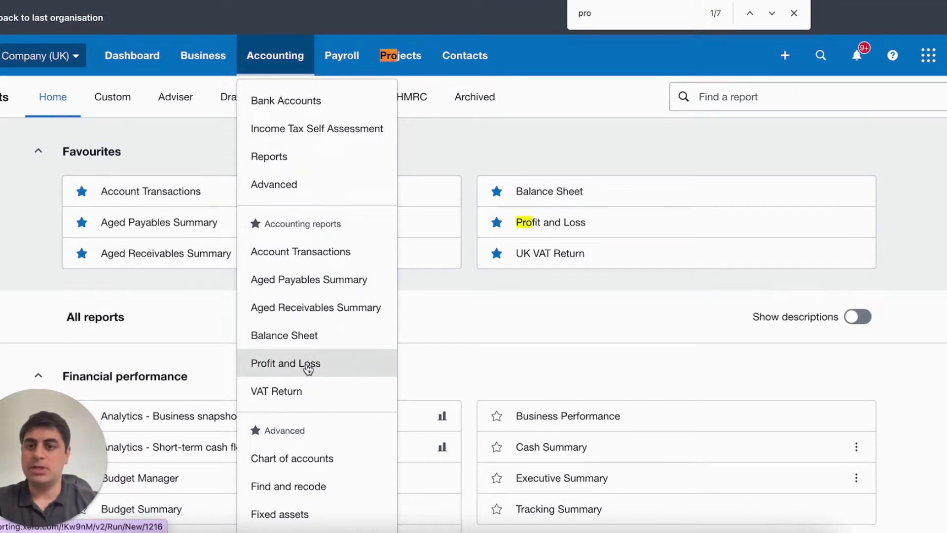
pyautogui.click(308, 368)
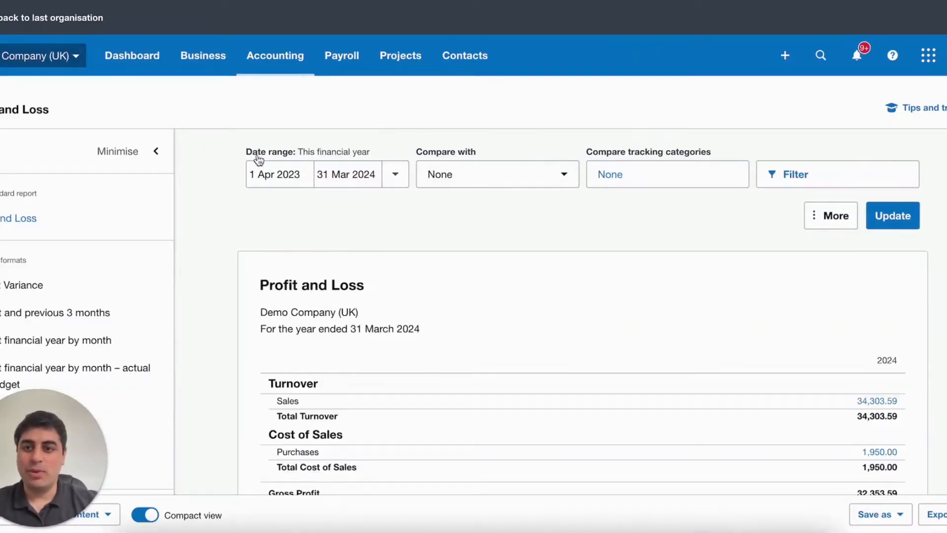
# Look over the Profit and Loss report and its common formats, and minimise the report formats list
pyautogui.scroll(-2, 482, 296)
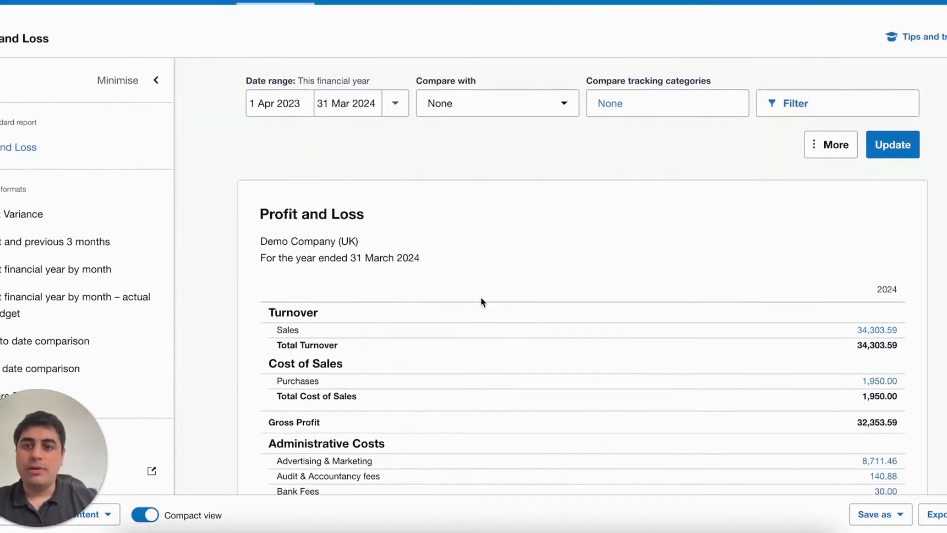
pyautogui.scroll(1, 480, 297)
pyautogui.scroll(-2, 480, 296)
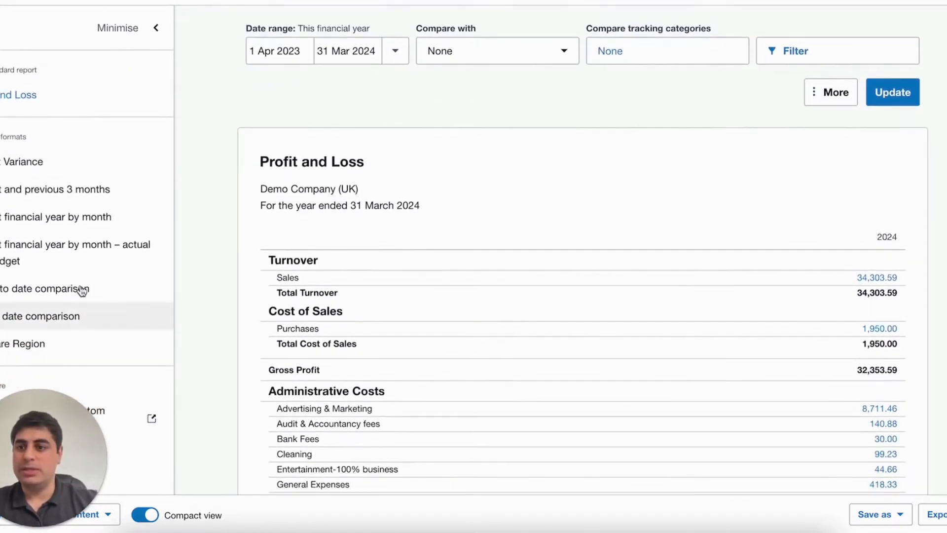
pyautogui.scroll(1, 307, 188)
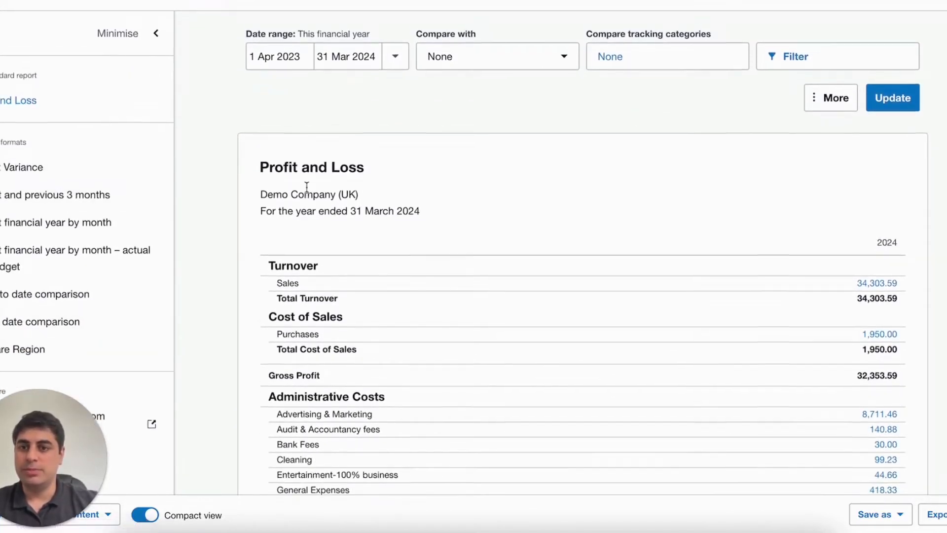
pyautogui.scroll(2, 306, 187)
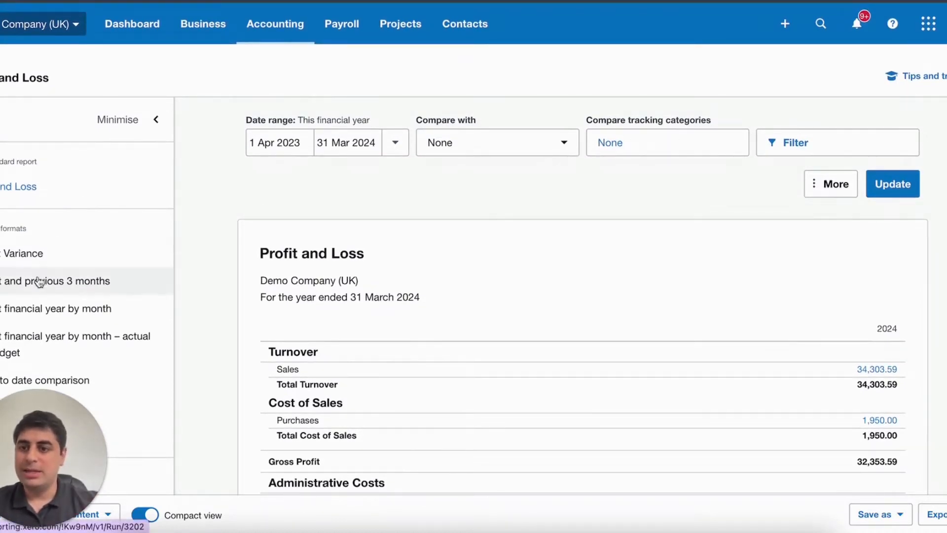
pyautogui.scroll(-3, 40, 282)
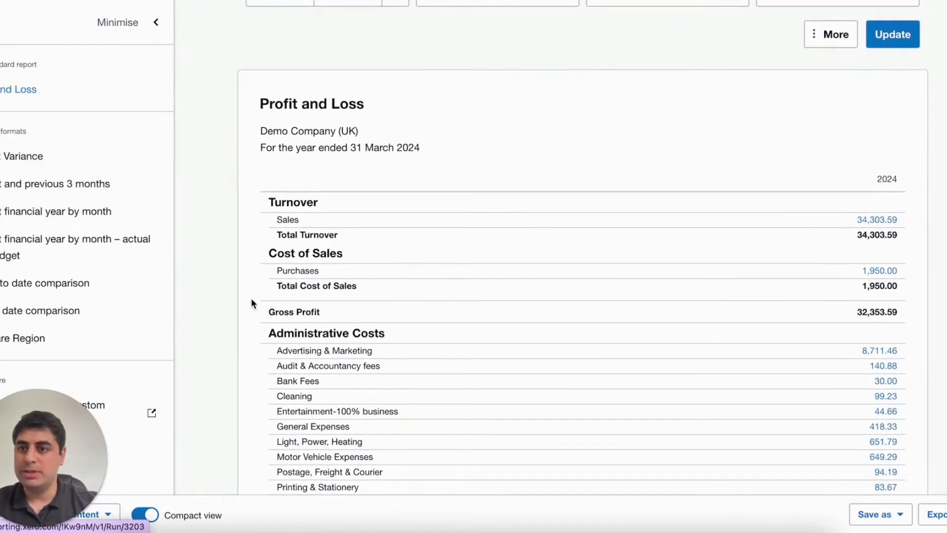
pyautogui.scroll(3, 252, 300)
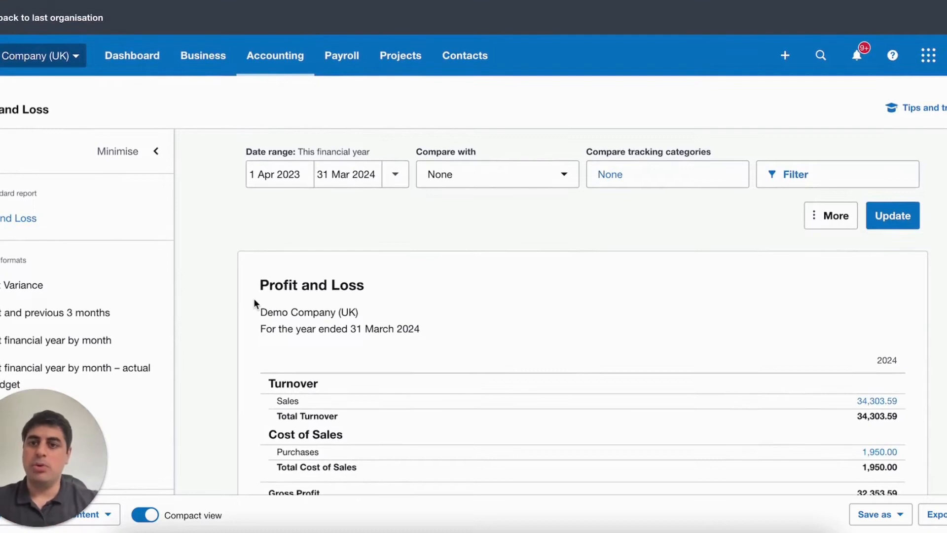
pyautogui.click(145, 152)
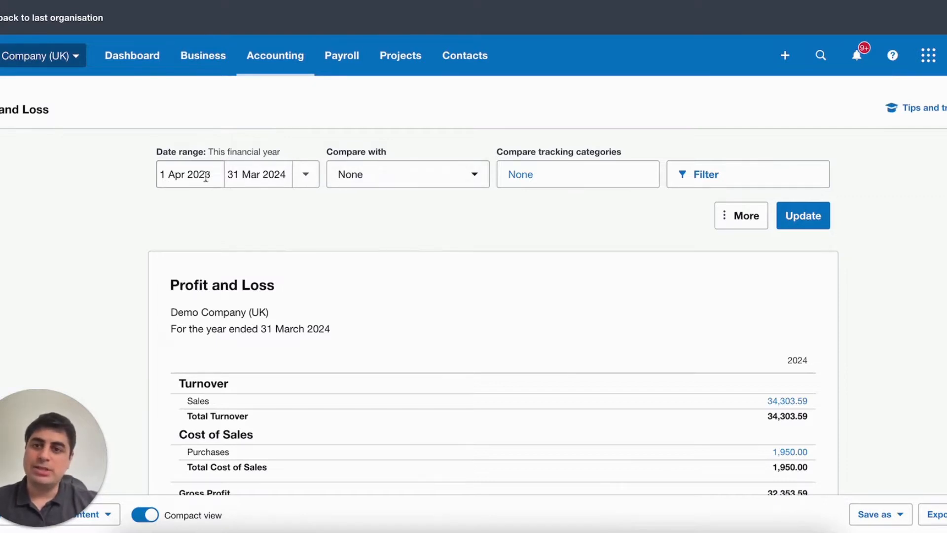
# Set the start date of the report's date range to 1 Apr 2022
pyautogui.click(189, 173)
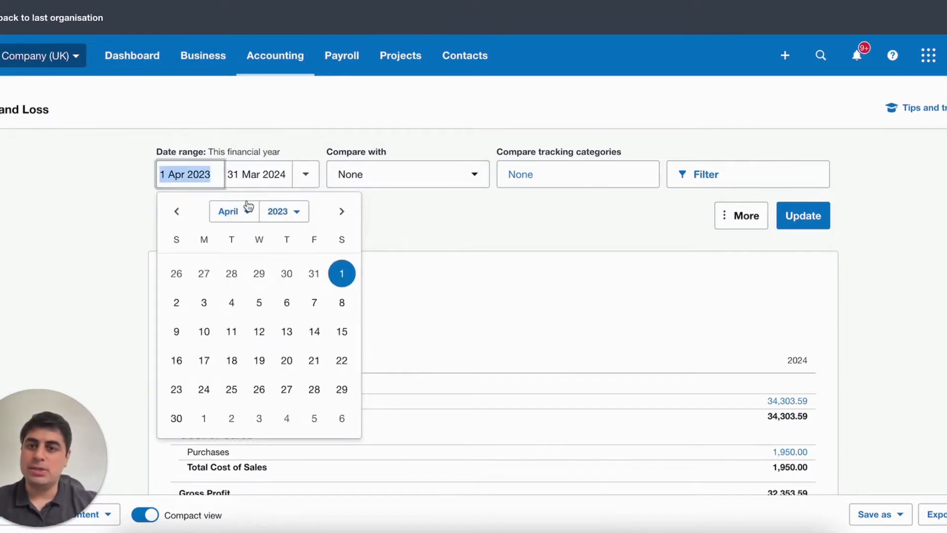
pyautogui.click(295, 215)
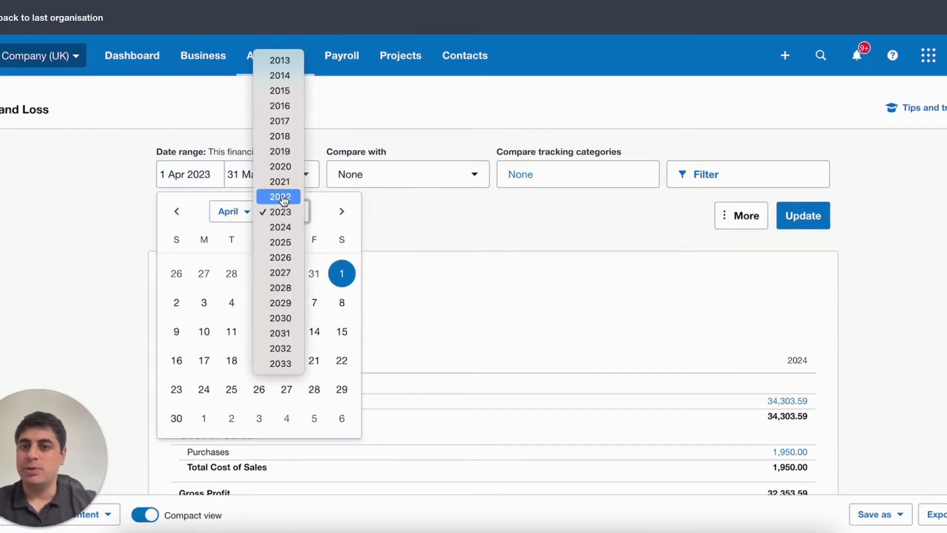
pyautogui.click(283, 197)
pyautogui.click(312, 277)
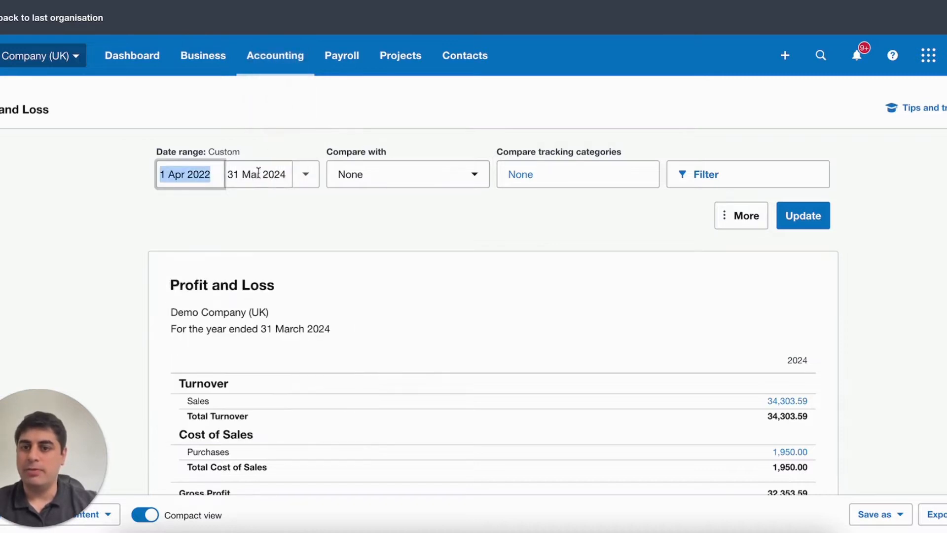
pyautogui.click(87, 232)
# Set the report's date range to This financial year and compare it with the previous 2 years
pyautogui.click(308, 177)
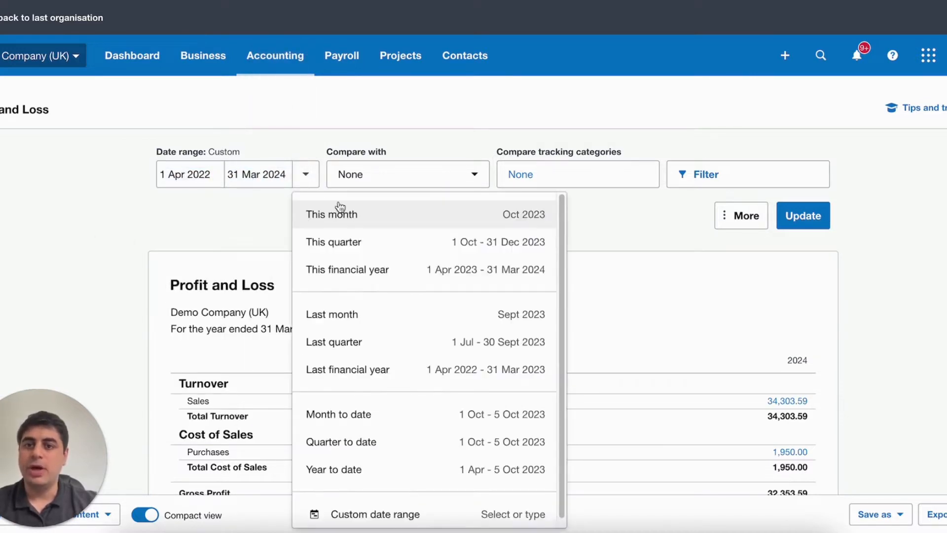
pyautogui.click(306, 175)
pyautogui.click(310, 179)
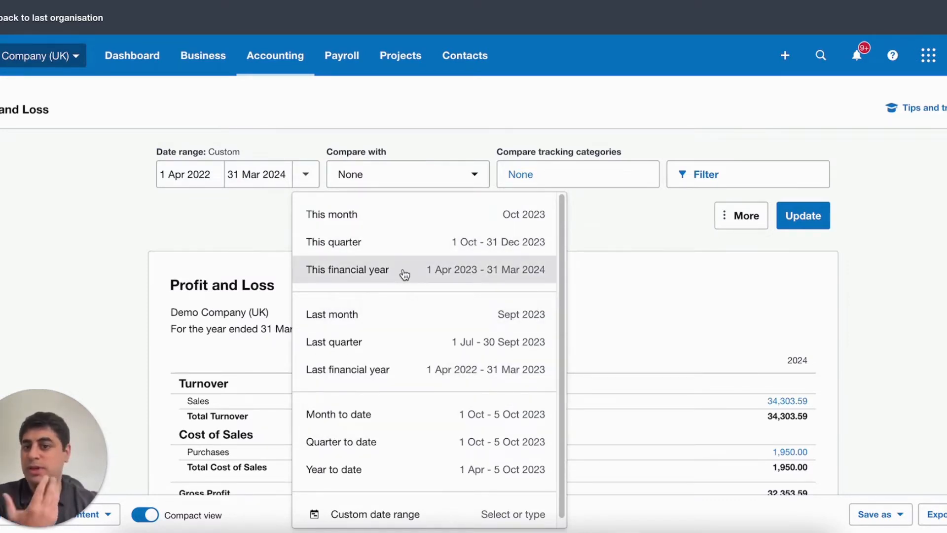
pyautogui.click(490, 274)
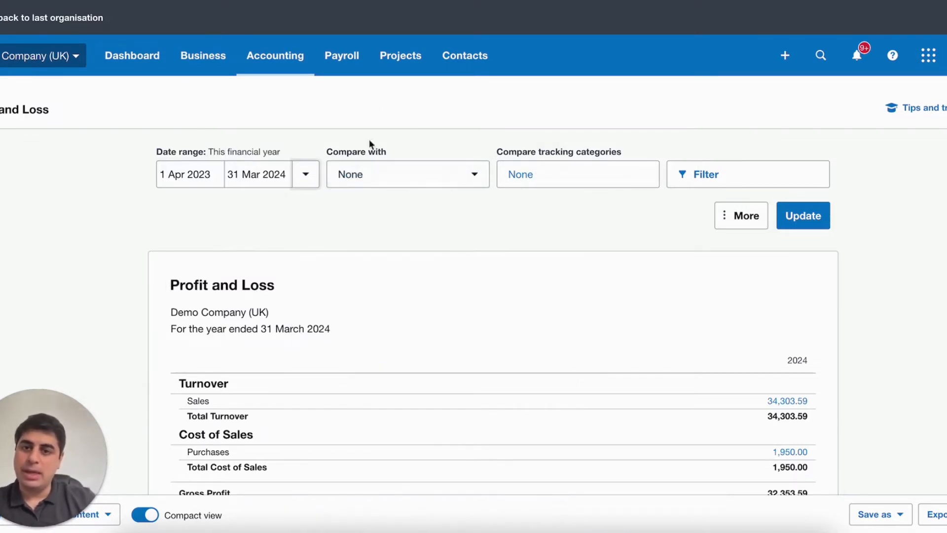
pyautogui.click(465, 182)
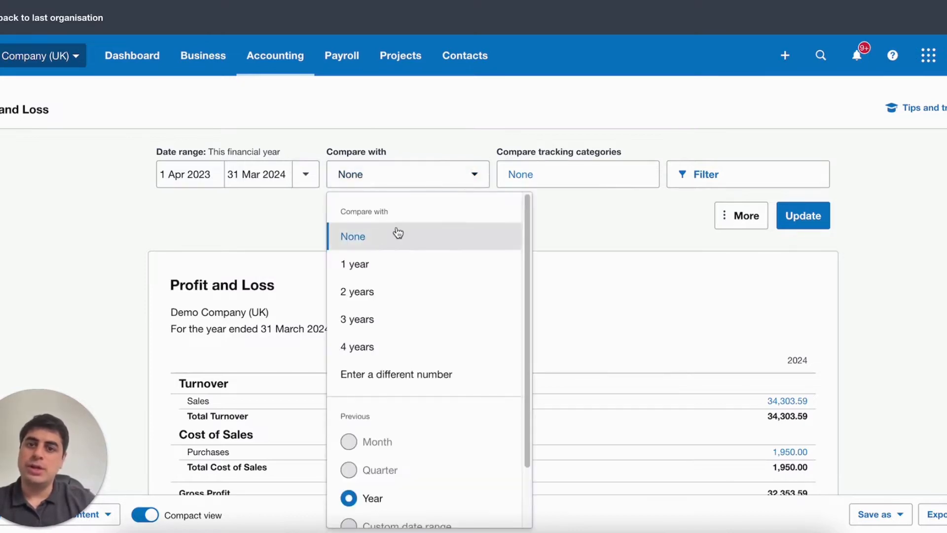
pyautogui.click(371, 290)
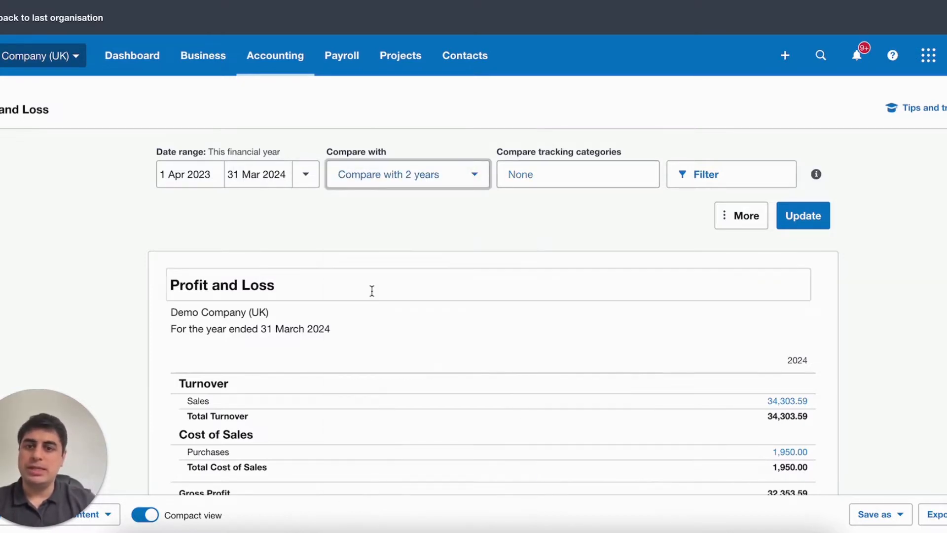
# Set the report's date range to This month, 1 Oct 2023 to 31 Oct 2023
pyautogui.click(305, 175)
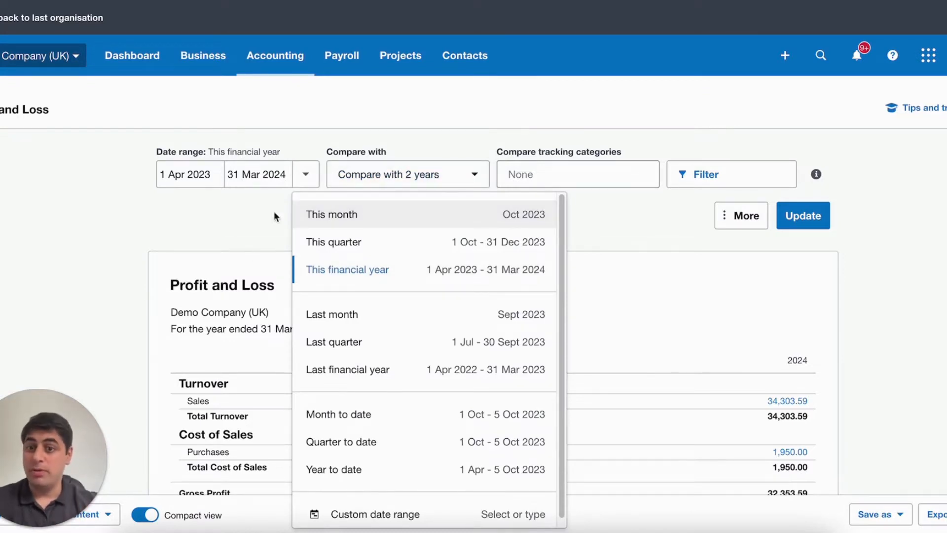
pyautogui.click(305, 178)
pyautogui.click(306, 177)
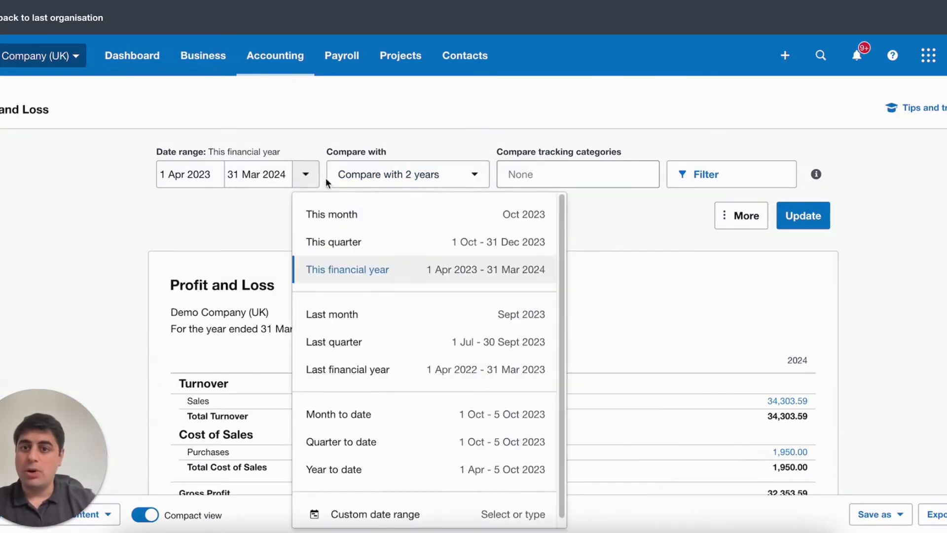
pyautogui.click(338, 222)
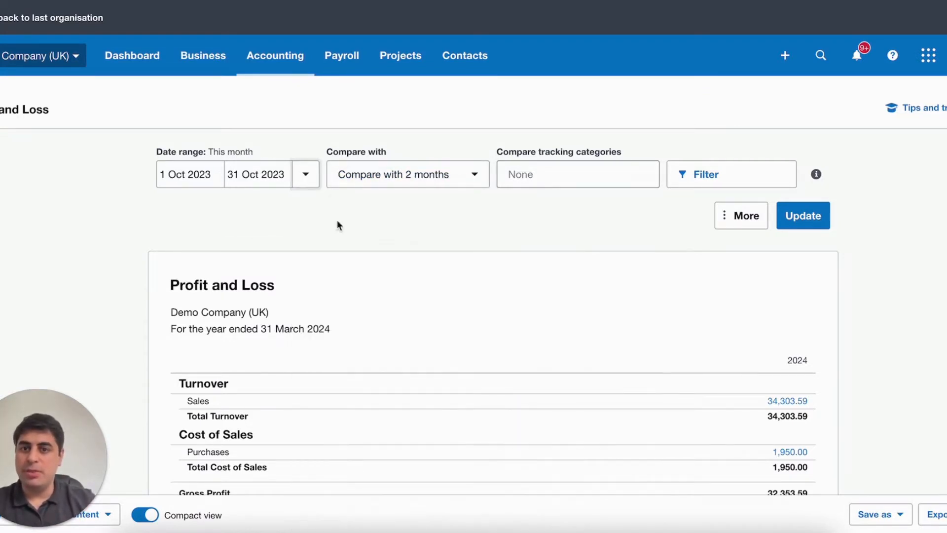
# Set a custom comparison of 20 monthly periods and update the Profit and Loss report
pyautogui.click(444, 177)
pyautogui.click(408, 371)
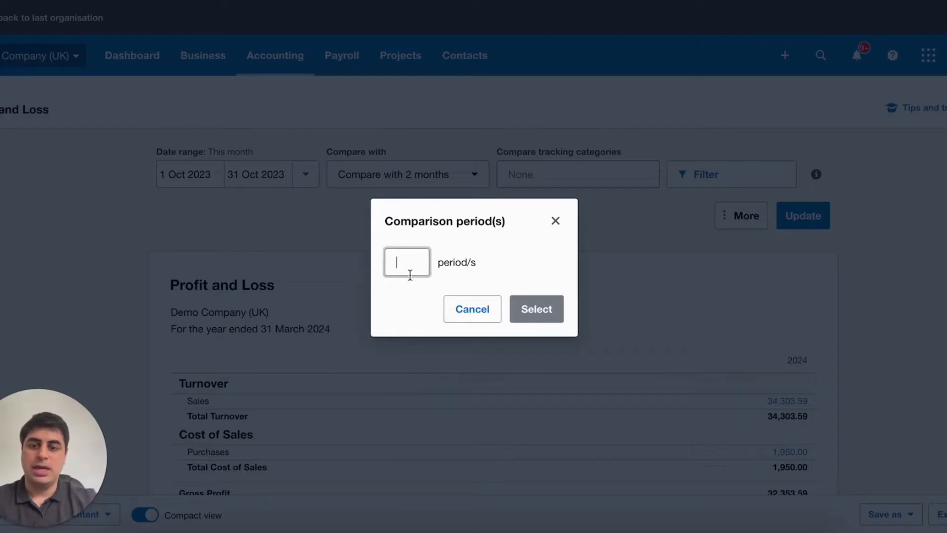
pyautogui.write('20')
pyautogui.click(518, 310)
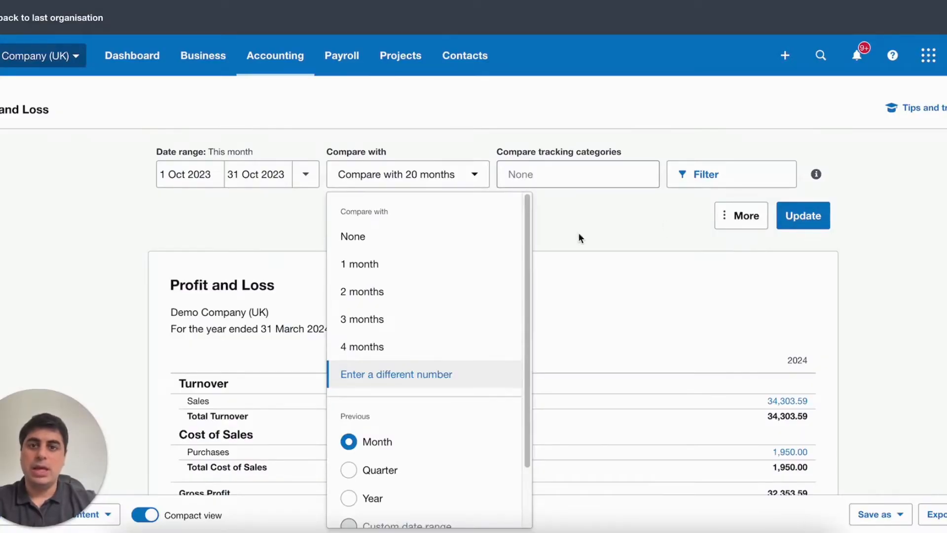
pyautogui.click(808, 222)
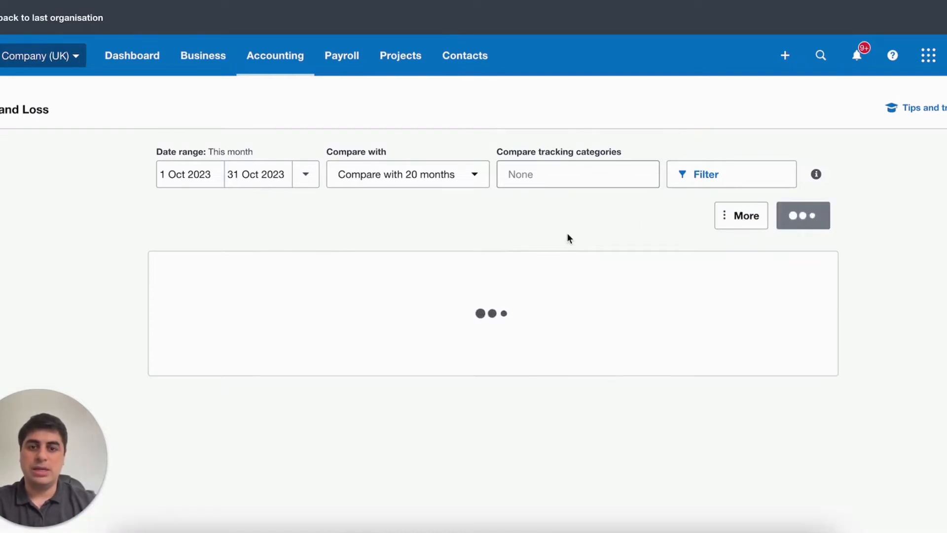
# Review the monthly turnover, cost of sales and administrative cost figures across the compared months
pyautogui.scroll(-9, 567, 235)
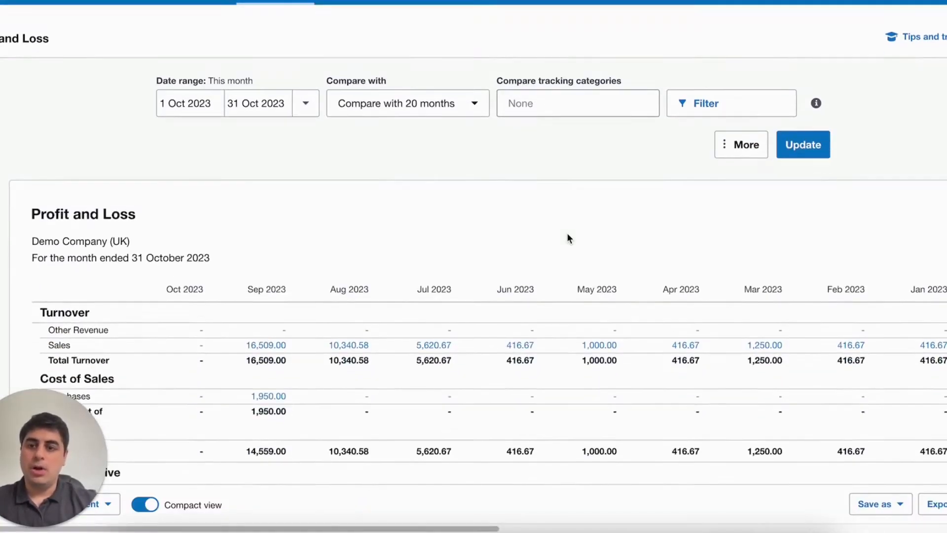
pyautogui.scroll(4, 567, 233)
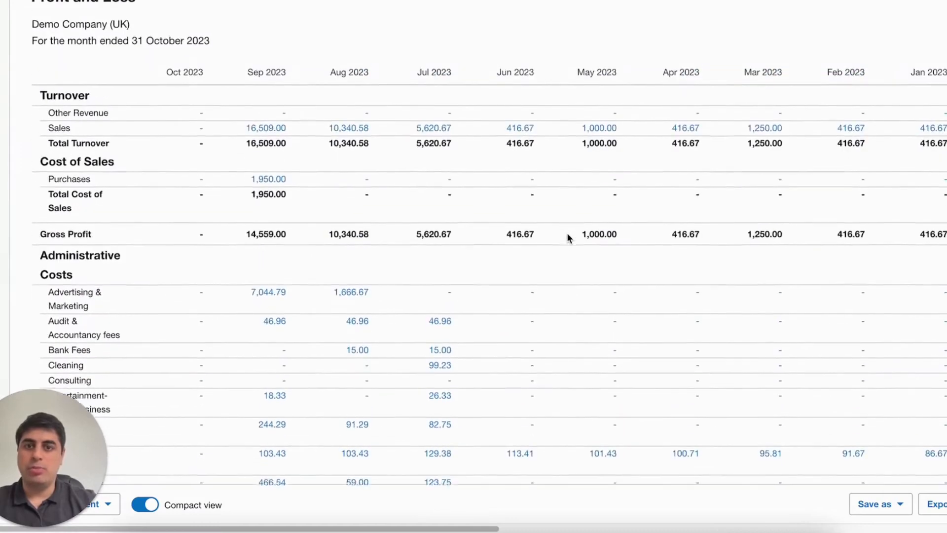
pyautogui.hscroll(15, 196, 133)
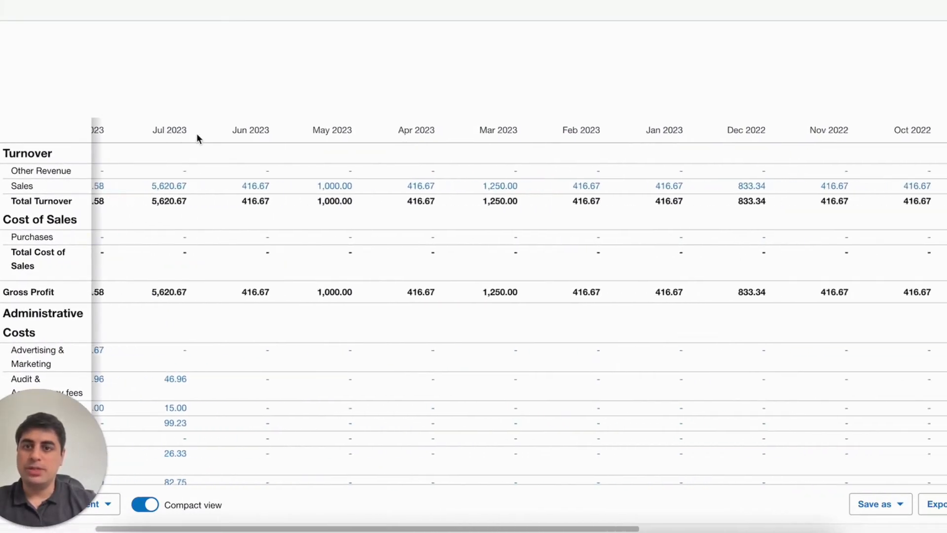
pyautogui.hscroll(-15, 196, 133)
pyautogui.scroll(-10, 196, 133)
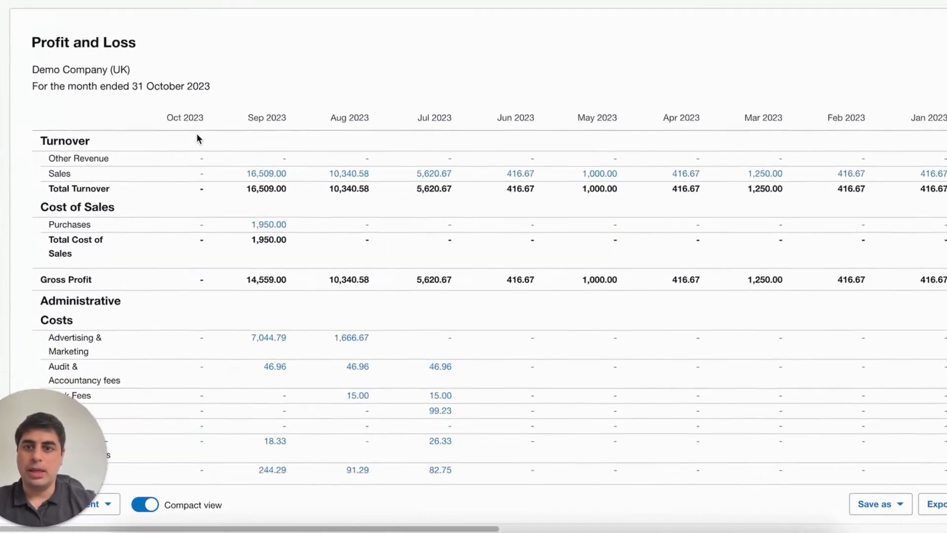
pyautogui.scroll(10, 196, 133)
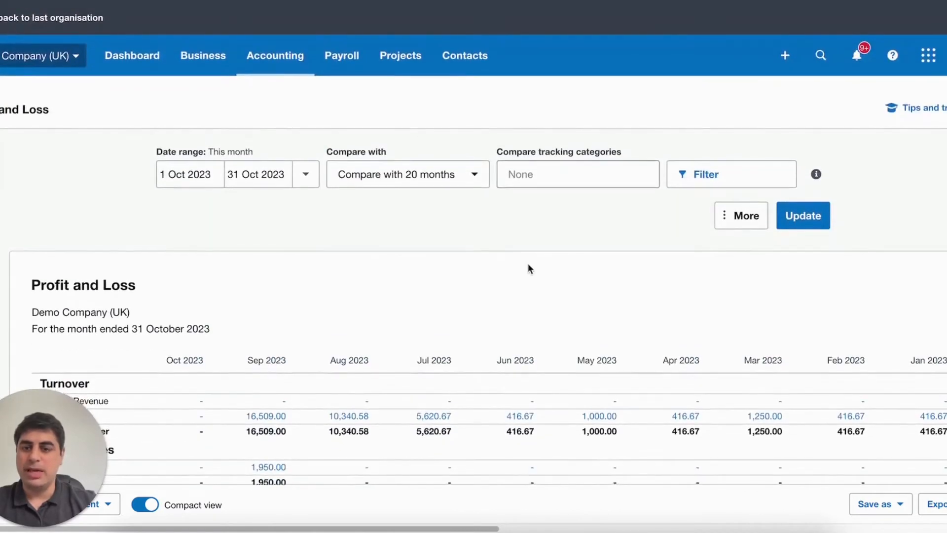
# Set the date range to Last quarter, compare it with the previous 3 quarters, and update the Profit and Loss report
pyautogui.click(296, 179)
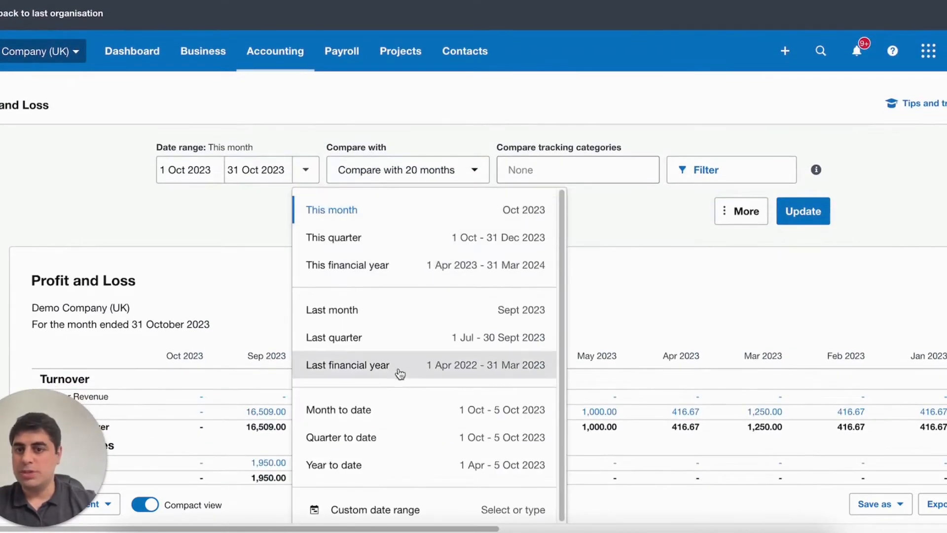
pyautogui.click(410, 341)
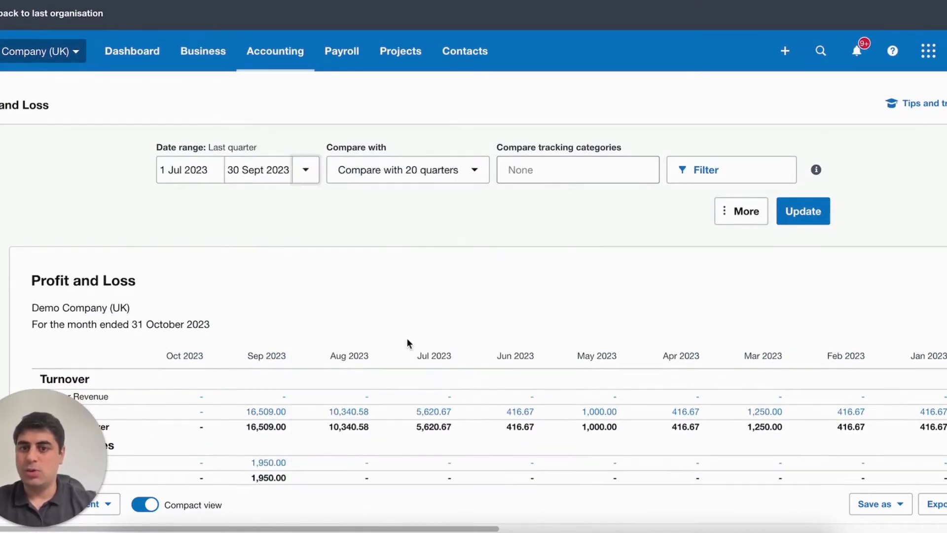
pyautogui.click(447, 173)
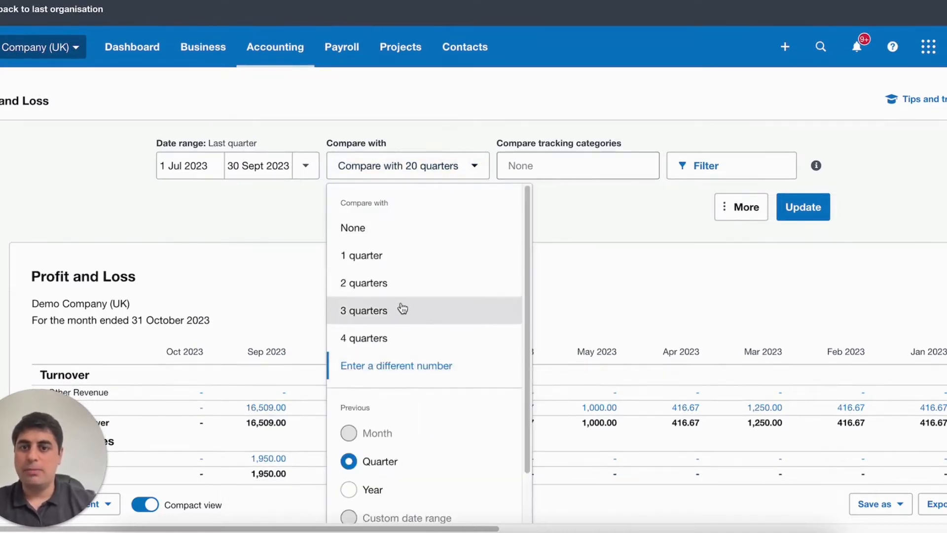
pyautogui.click(401, 308)
pyautogui.click(808, 207)
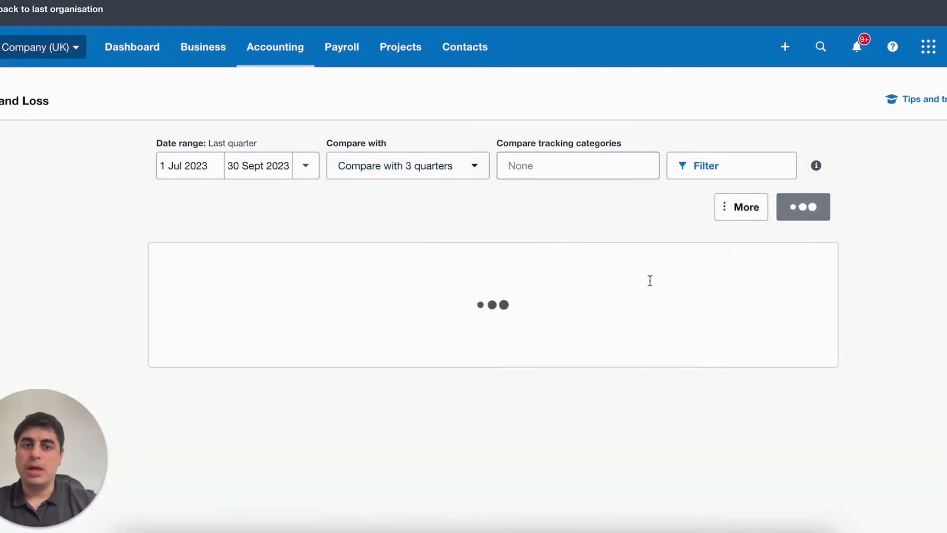
# Review the quarterly Profit and Loss figures from turnover through administrative costs across the four compared quarters
pyautogui.scroll(-3, 641, 273)
pyautogui.scroll(-1, 693, 383)
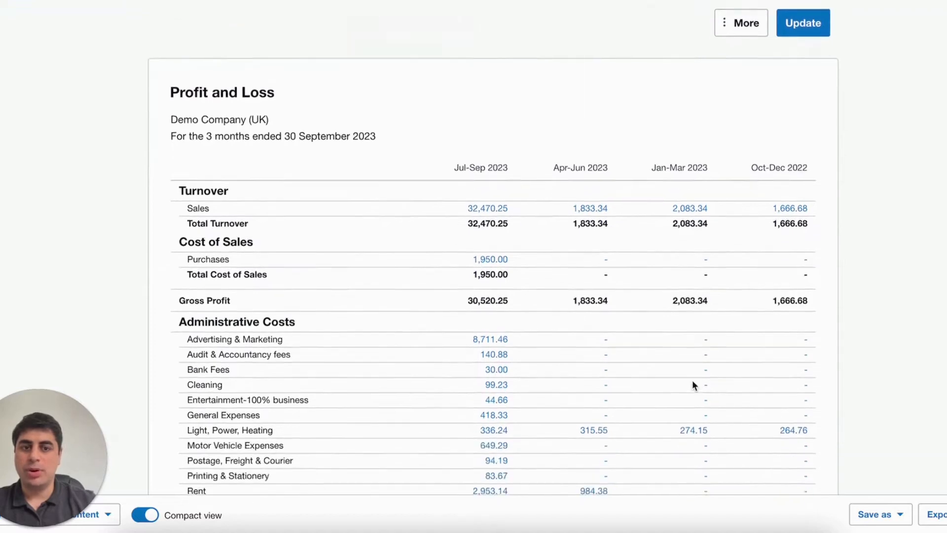
pyautogui.scroll(2, 693, 384)
pyautogui.scroll(1, 693, 384)
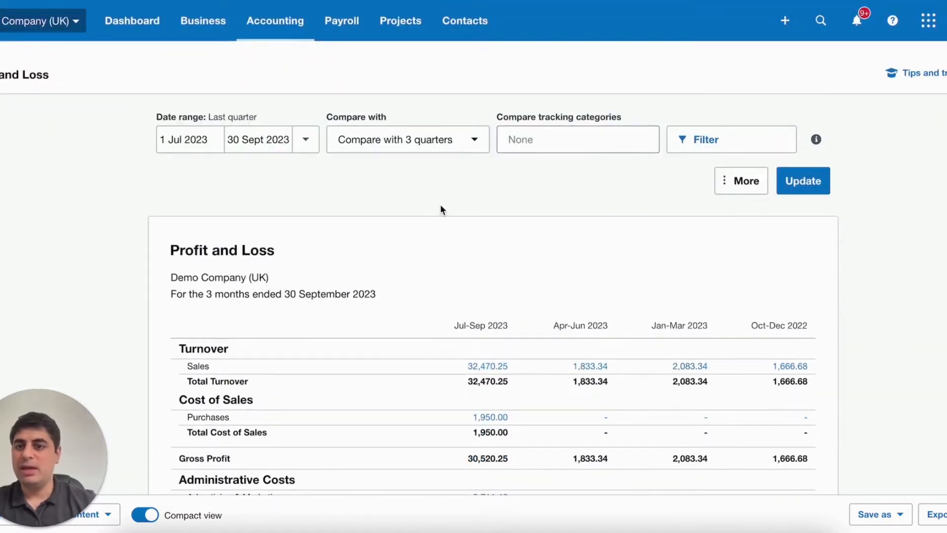
pyautogui.scroll(-8, 439, 204)
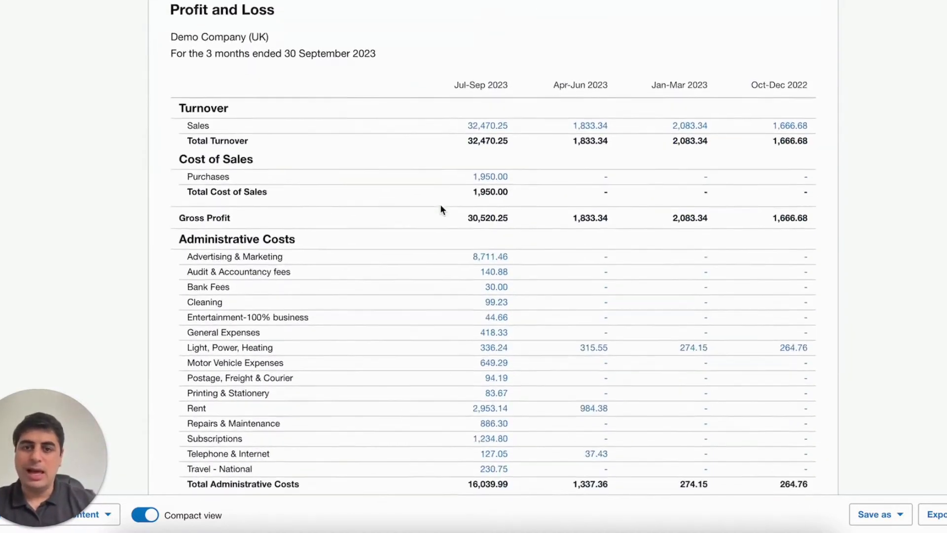
pyautogui.scroll(8, 439, 205)
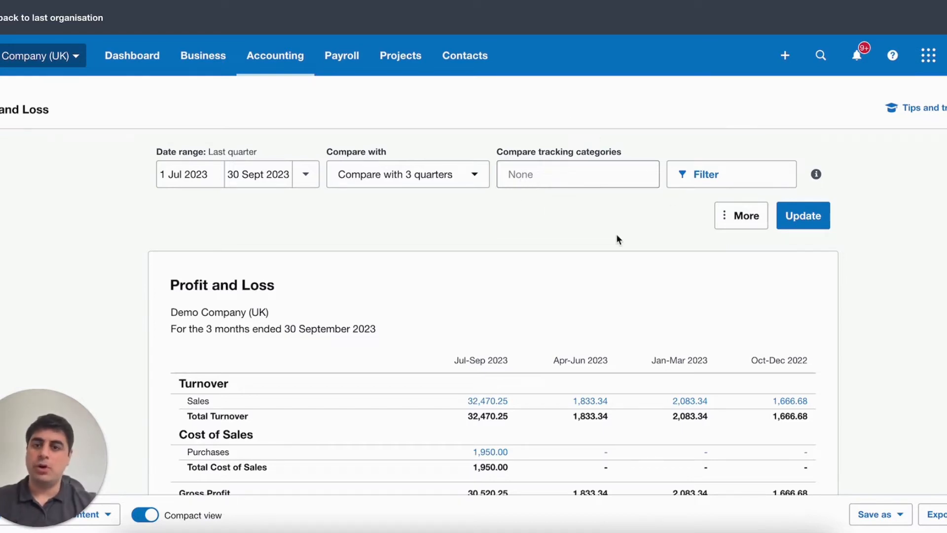
pyautogui.scroll(-4, 570, 221)
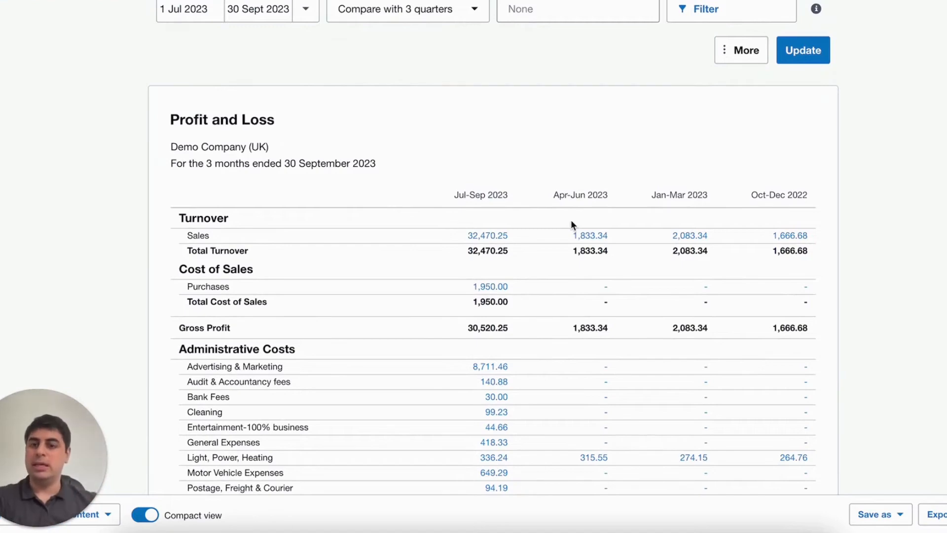
pyautogui.scroll(-5, 570, 220)
pyautogui.scroll(10, 667, 247)
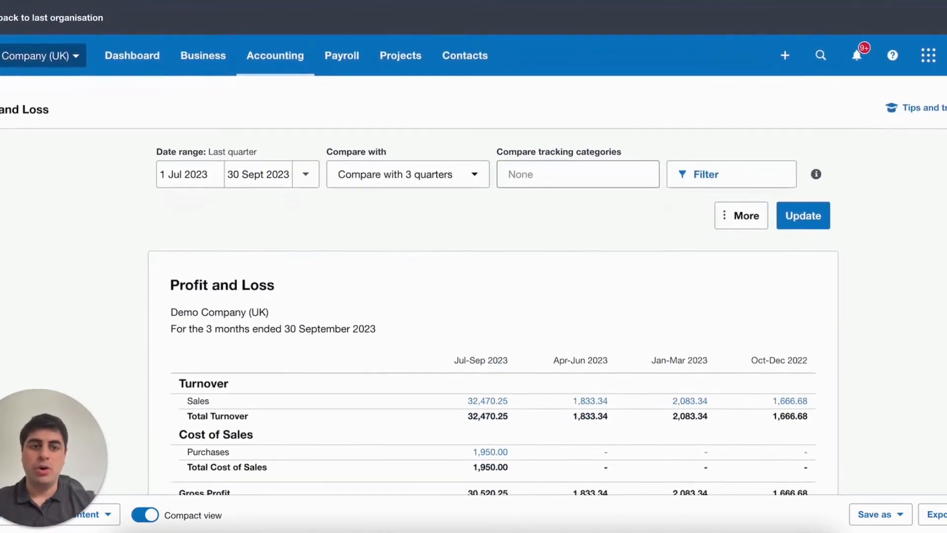
# View the report's available export formats without exporting, and refresh the Profit and Loss report
pyautogui.click(934, 514)
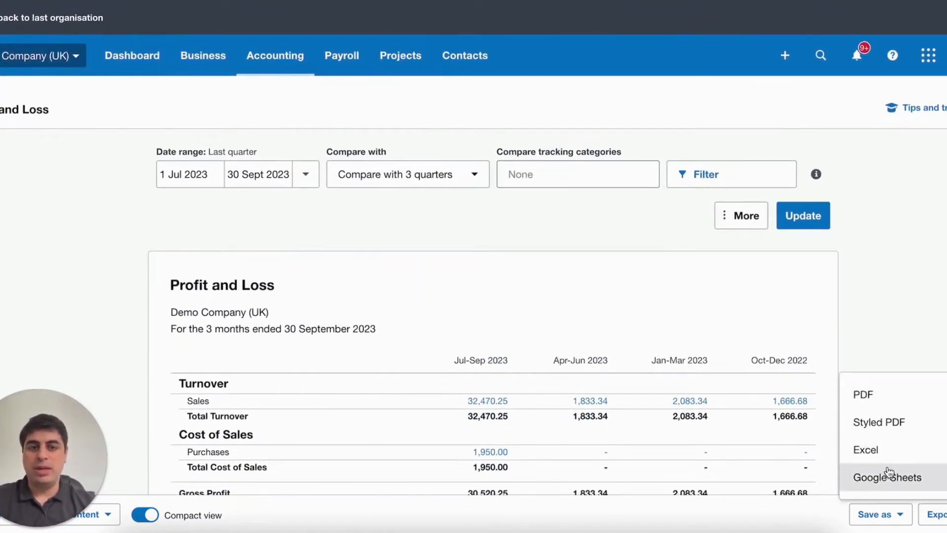
pyautogui.click(883, 285)
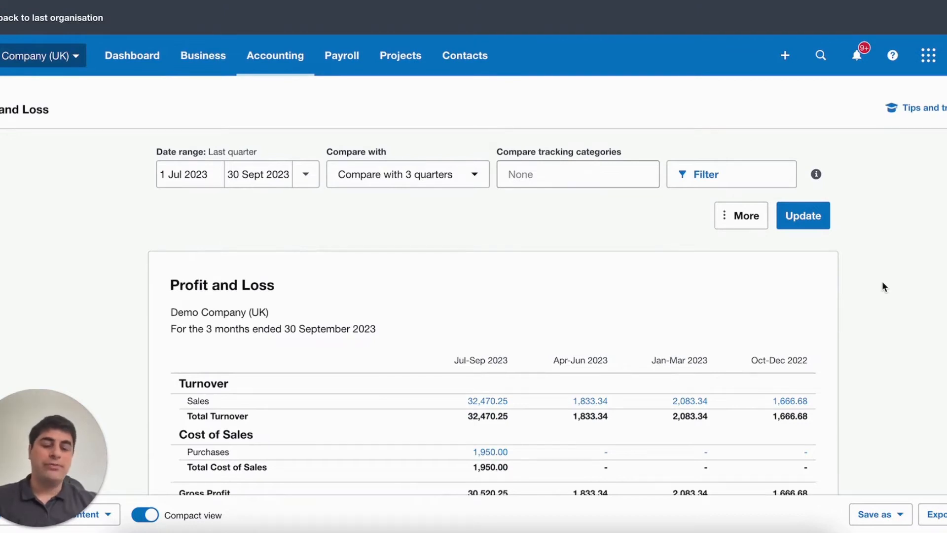
pyautogui.click(803, 216)
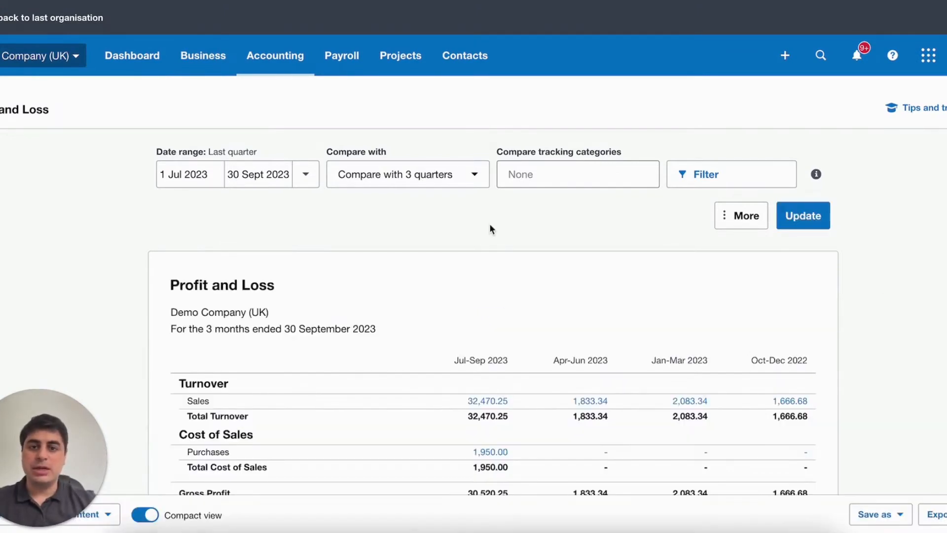
# Examine the Turnover and Cost of Sales sections of the quarterly report, highlighting each section's rows
pyautogui.scroll(-4, 490, 227)
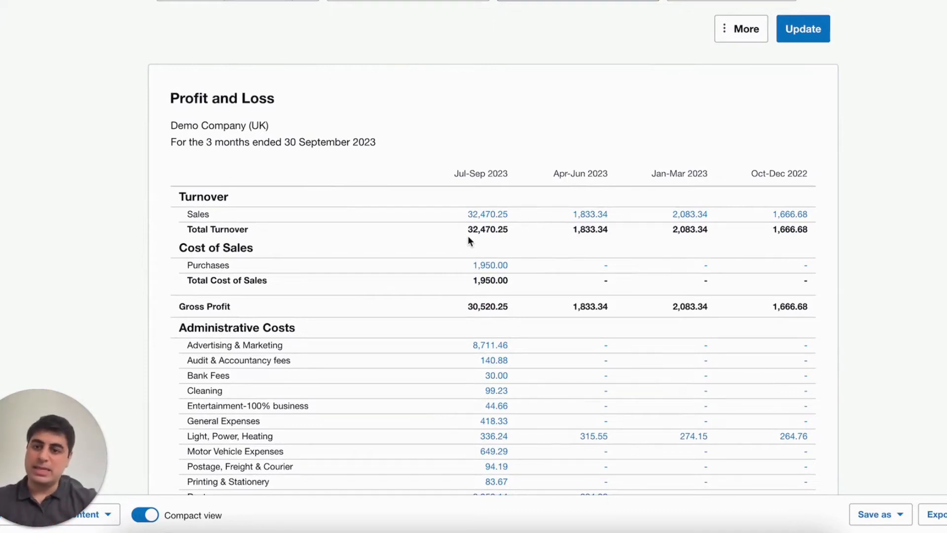
pyautogui.scroll(-1, 534, 286)
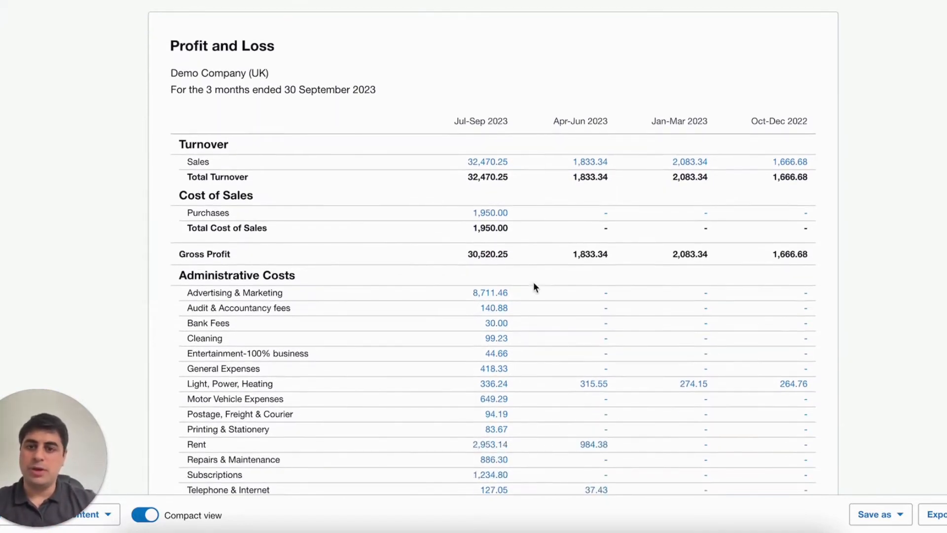
pyautogui.moveTo(181, 142); pyautogui.dragTo(541, 174)
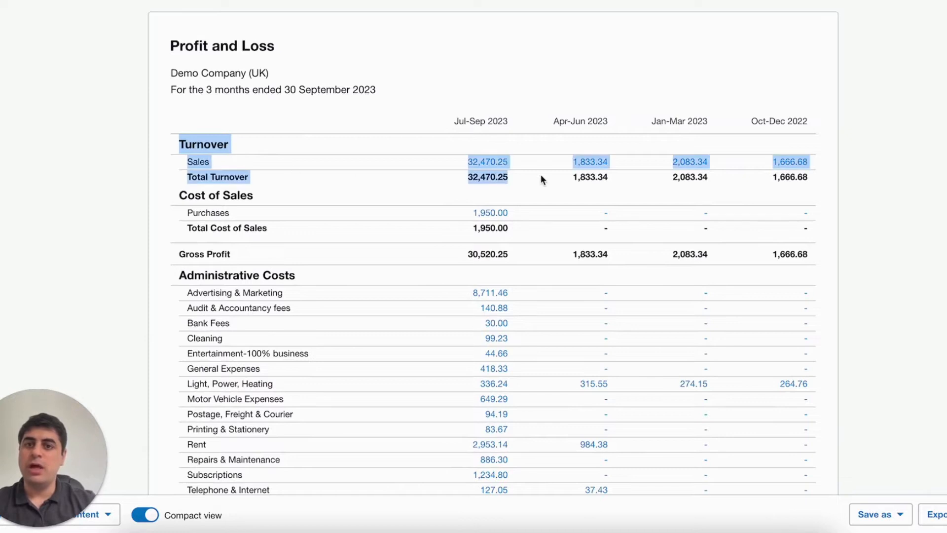
pyautogui.click(75, 164)
pyautogui.moveTo(180, 194); pyautogui.dragTo(359, 235)
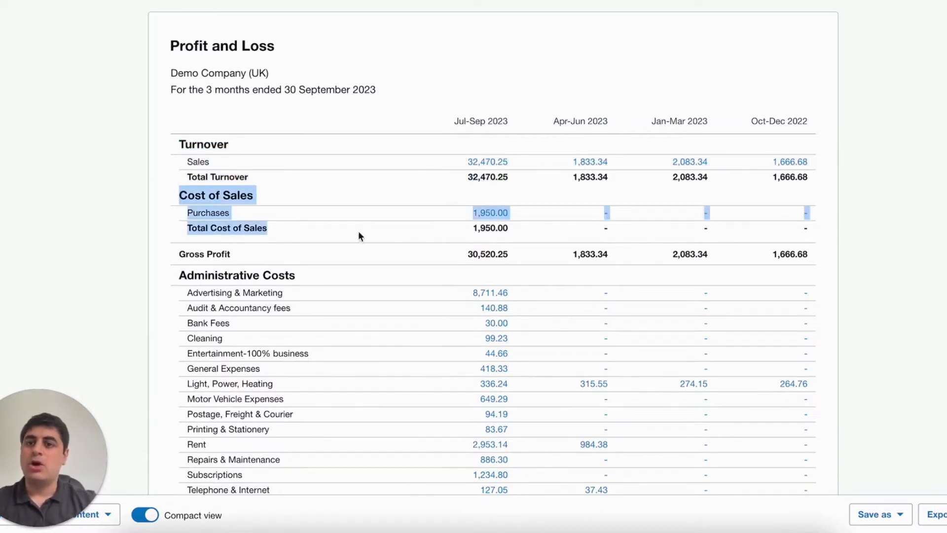
pyautogui.click(123, 215)
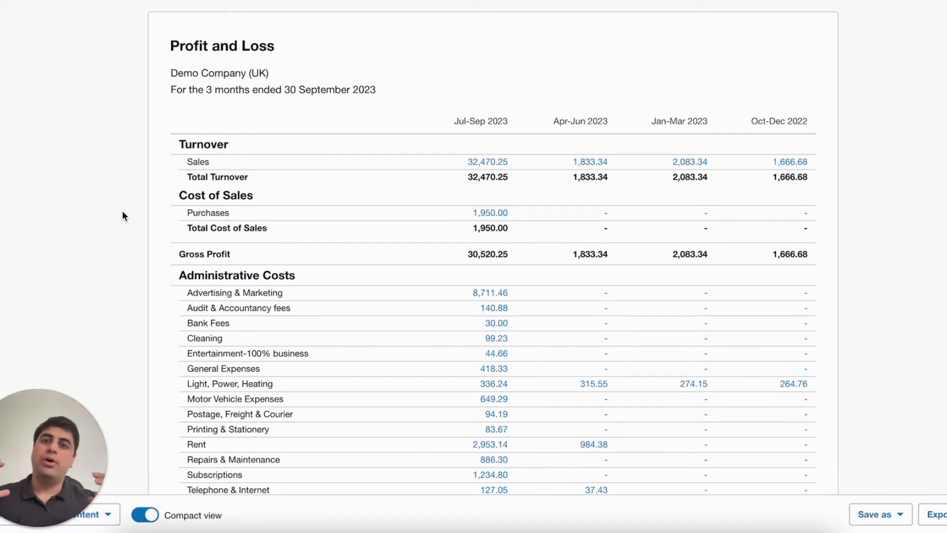
# Examine the Gross Profit line, the Administrative Costs section and the profit lines at the end of the report
pyautogui.scroll(-3, 122, 212)
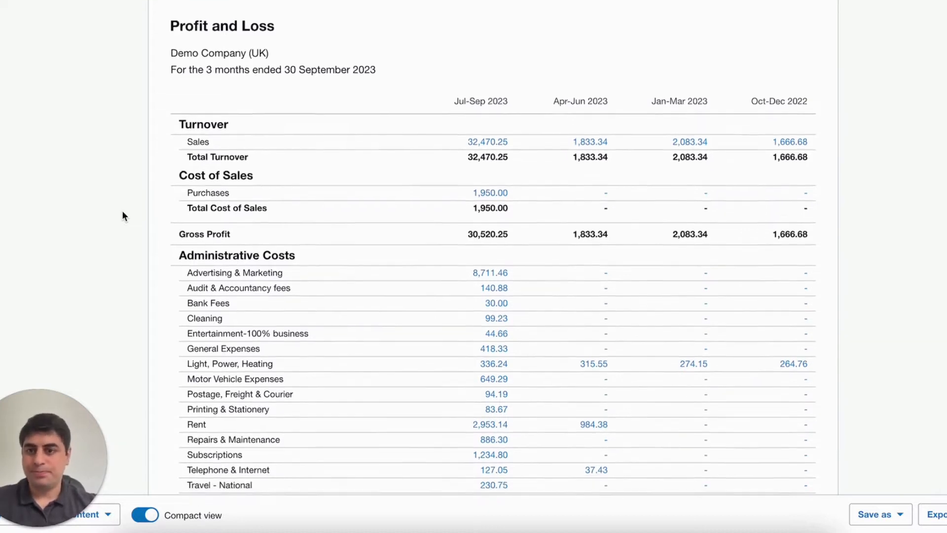
pyautogui.moveTo(180, 207); pyautogui.dragTo(286, 207)
pyautogui.click(83, 212)
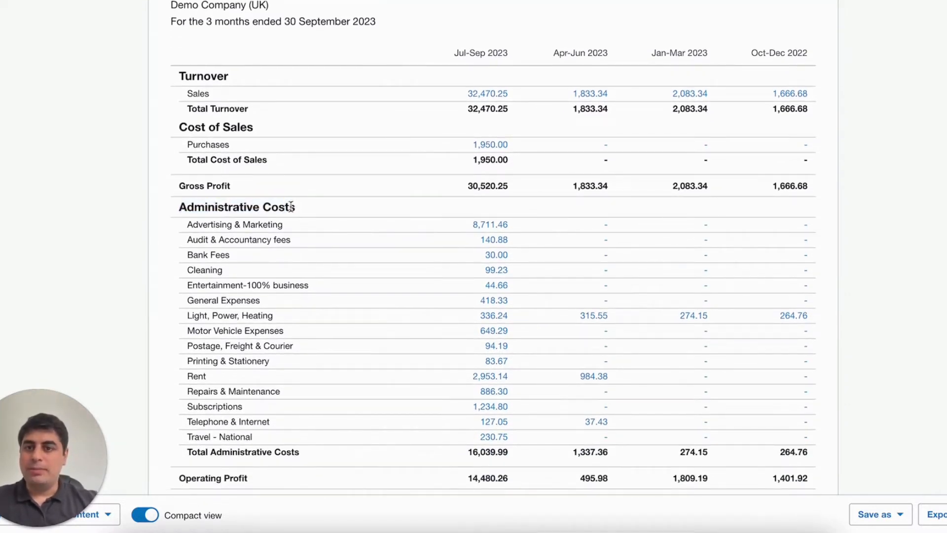
pyautogui.scroll(-2, 82, 212)
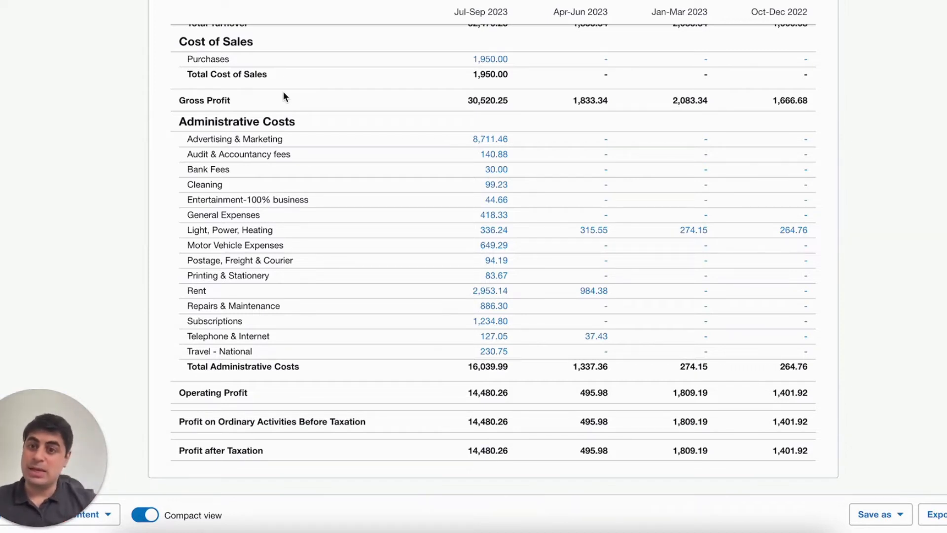
pyautogui.moveTo(179, 121); pyautogui.dragTo(287, 122)
pyautogui.click(104, 168)
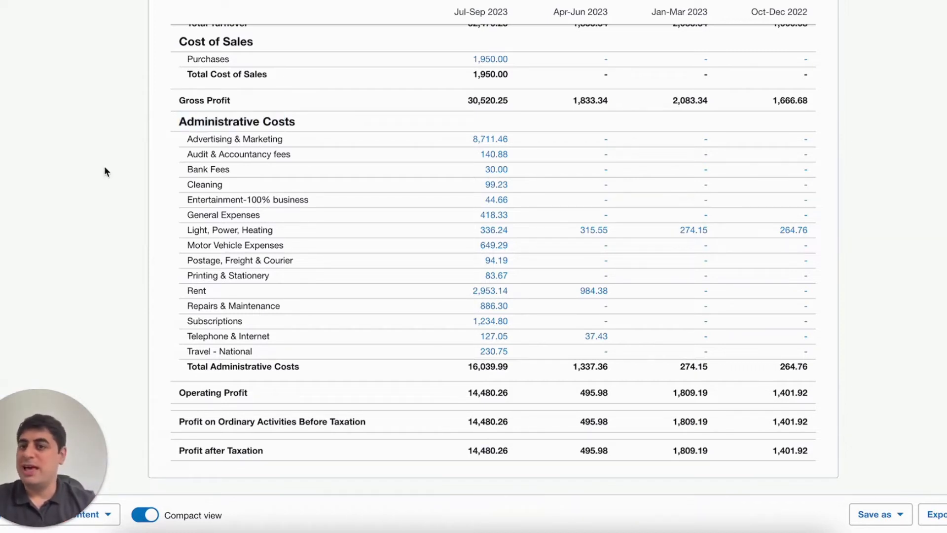
pyautogui.scroll(-1, 105, 168)
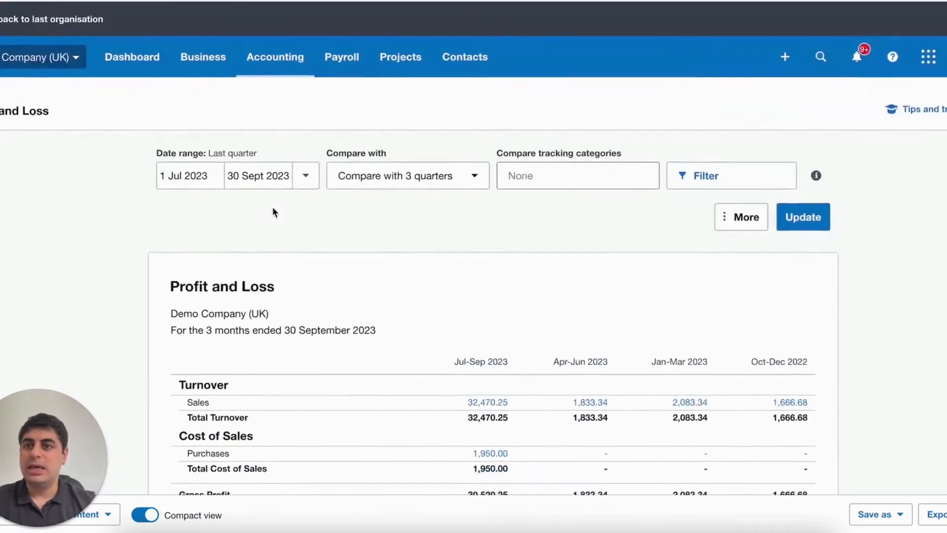
pyautogui.scroll(-10, 273, 209)
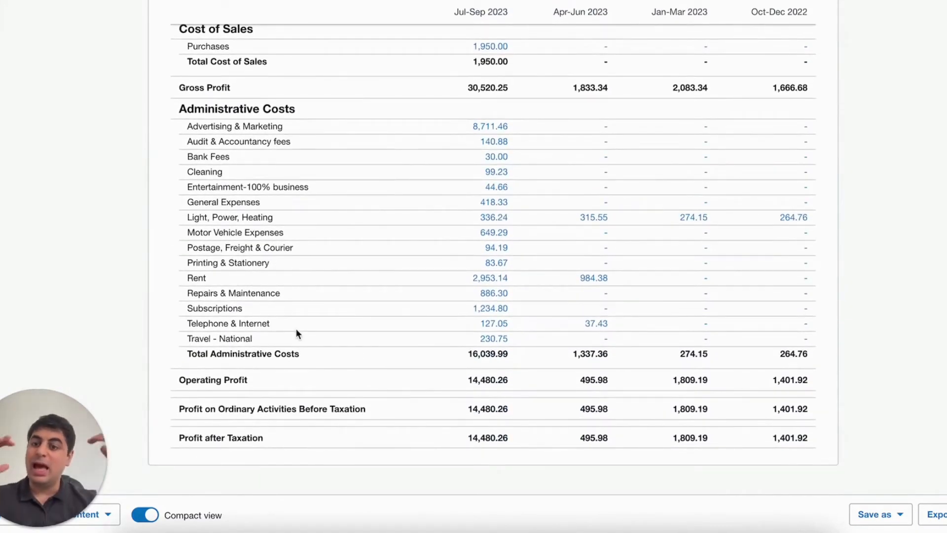
# Open the report's layout editor, examine its account rows and period columns, and leave it without updating the layout
pyautogui.moveTo(60, 401); pyautogui.dragTo(60, 279)
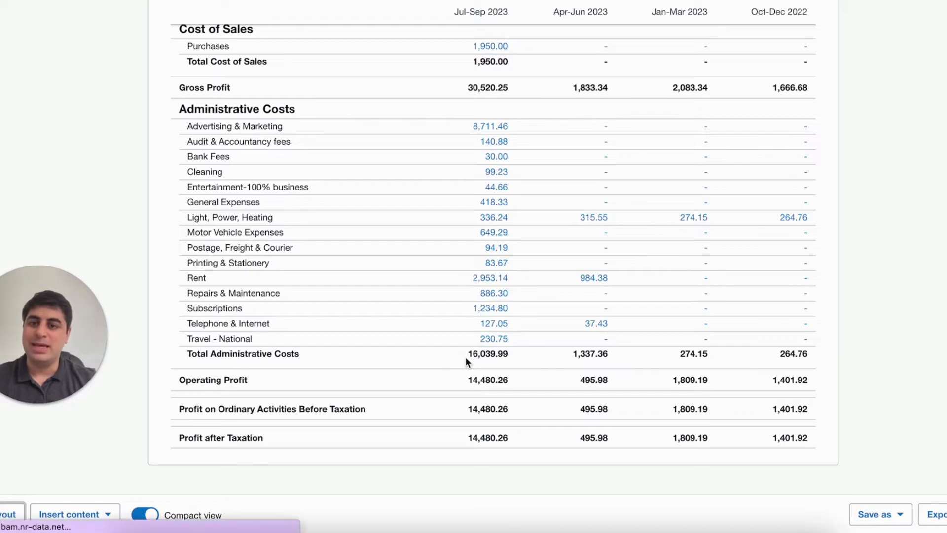
pyautogui.scroll(-10, 553, 229)
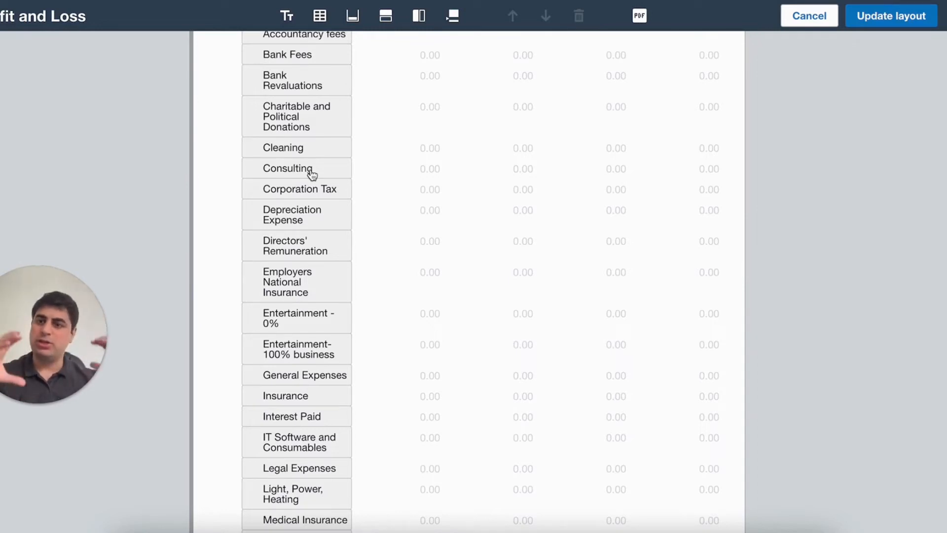
pyautogui.moveTo(297, 217); pyautogui.dragTo(596, 200)
pyautogui.scroll(4, 595, 200)
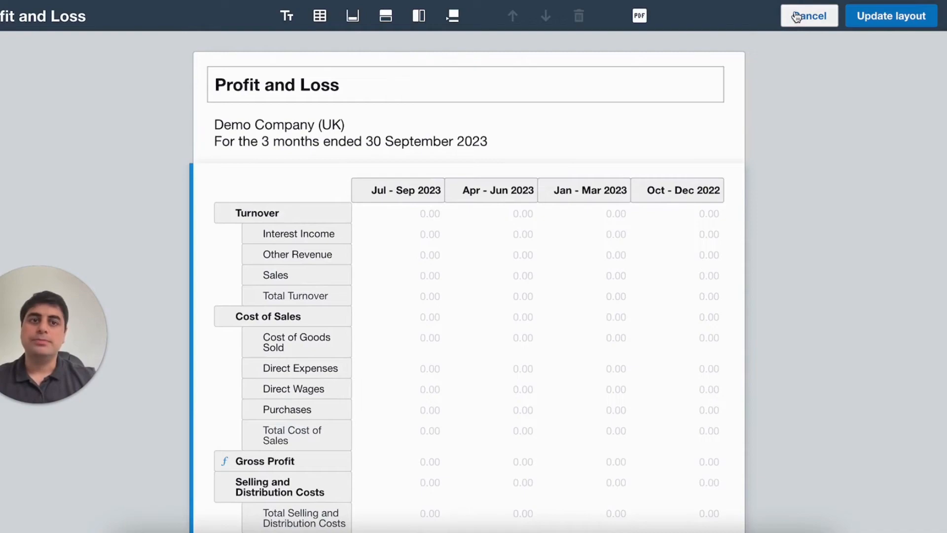
pyautogui.click(789, 16)
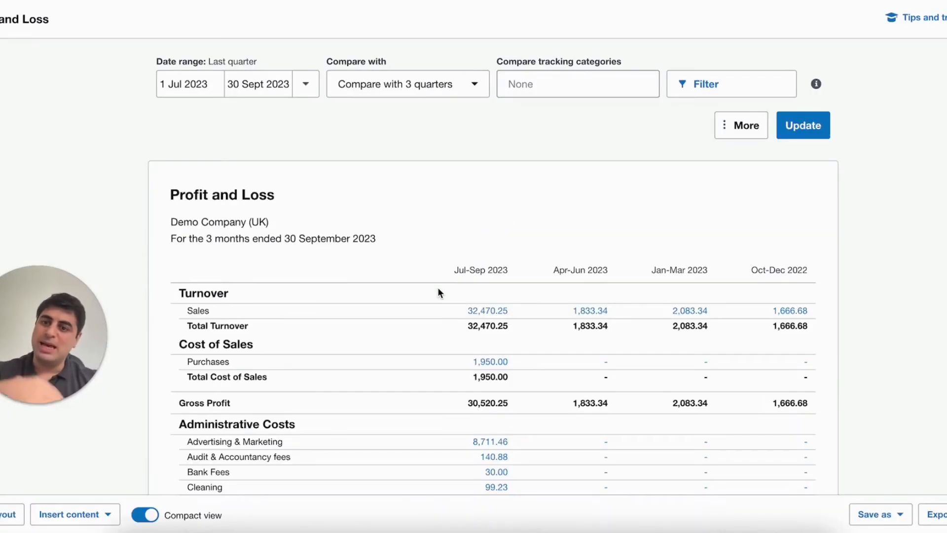
# Review the complete Profit and Loss report for last quarter, from turnover down to profit after taxation
pyautogui.scroll(-4, 276, 321)
pyautogui.scroll(-2, 276, 295)
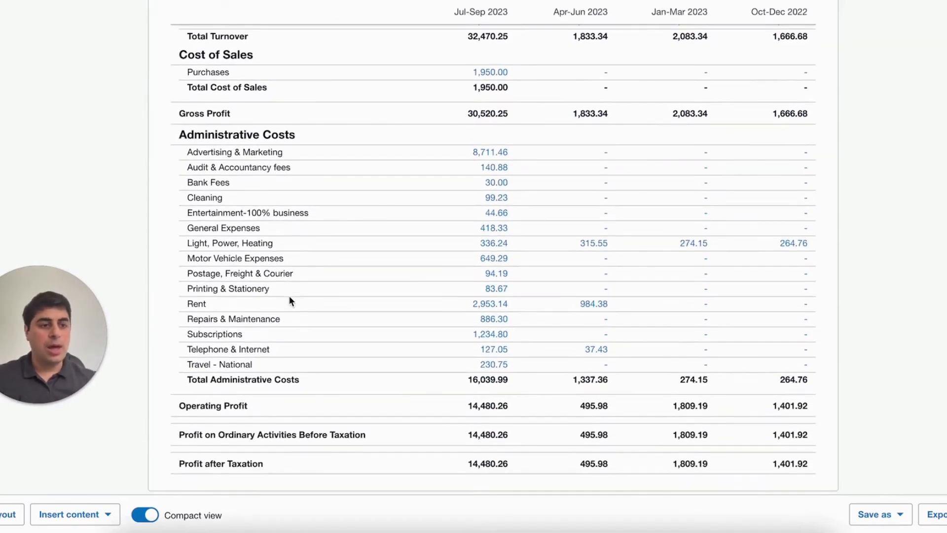
pyautogui.scroll(6, 290, 301)
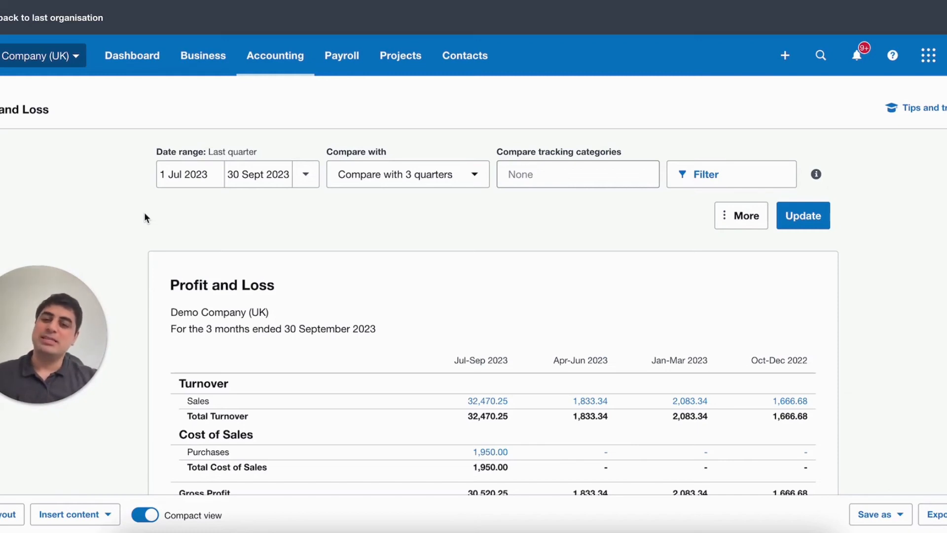
pyautogui.scroll(-2, 144, 213)
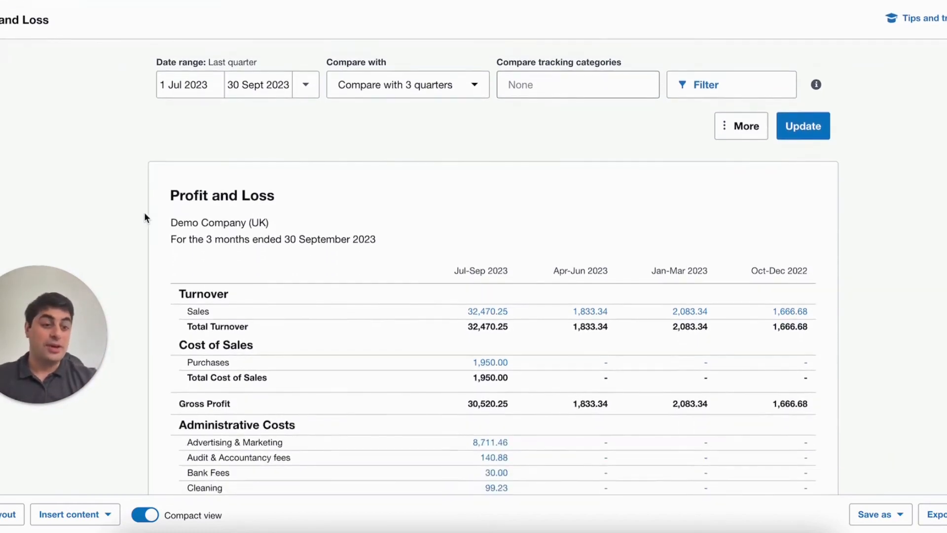
pyautogui.scroll(-5, 113, 165)
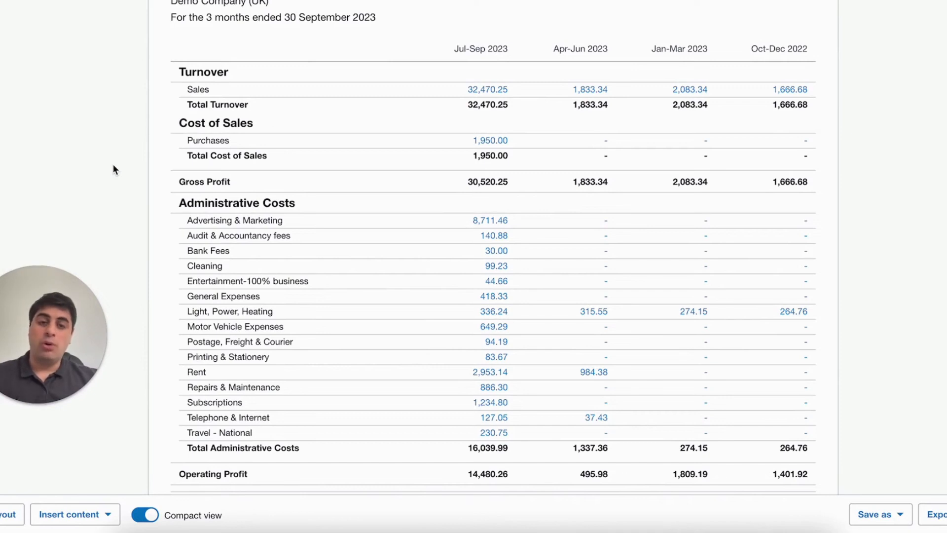
pyautogui.scroll(5, 113, 168)
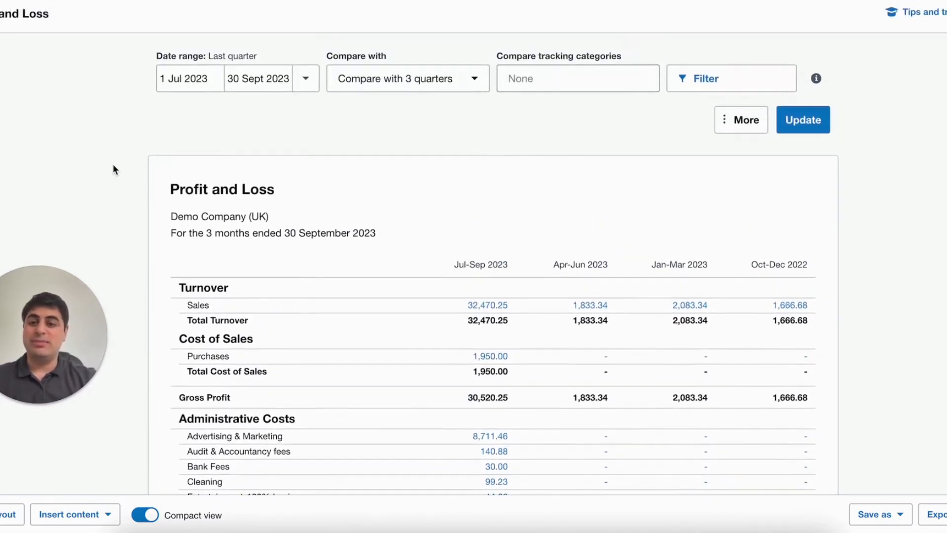
pyautogui.scroll(1, 114, 155)
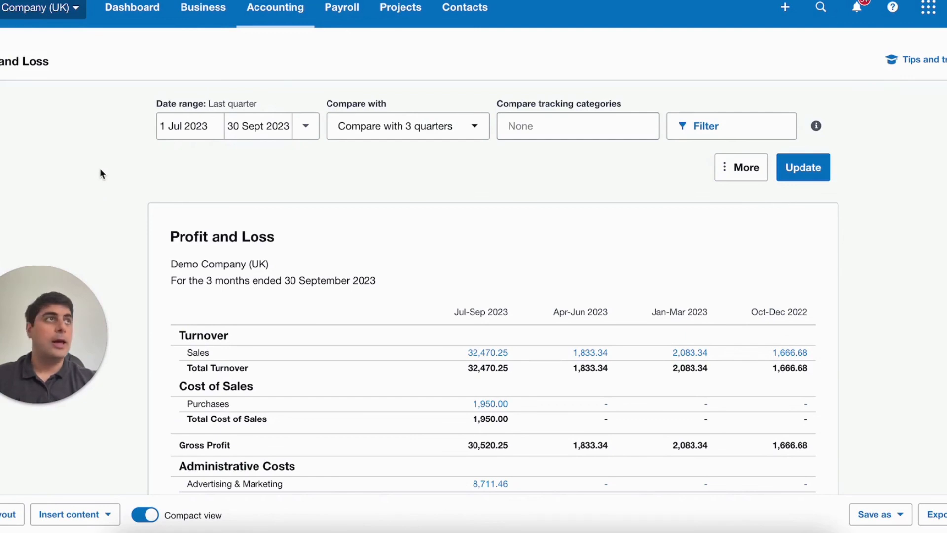
pyautogui.scroll(-6, 100, 169)
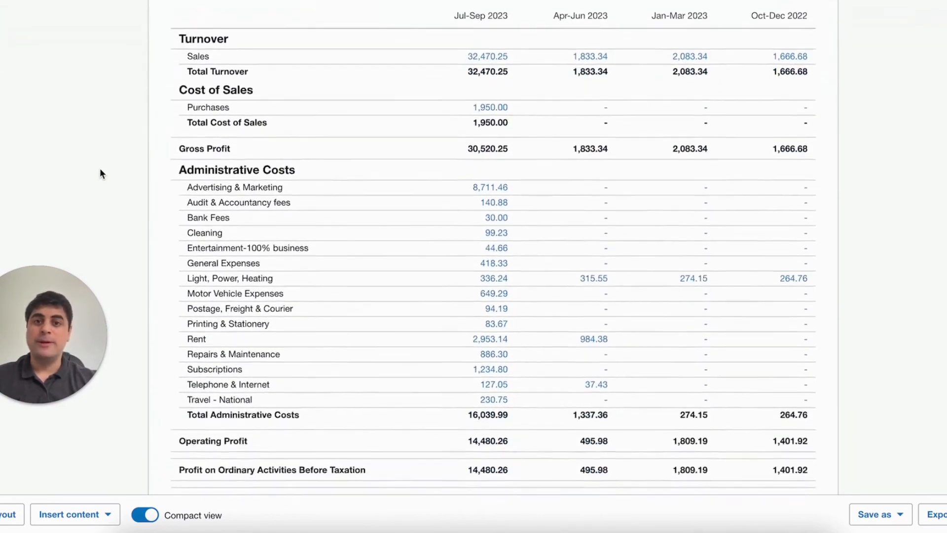
pyautogui.scroll(8, 100, 173)
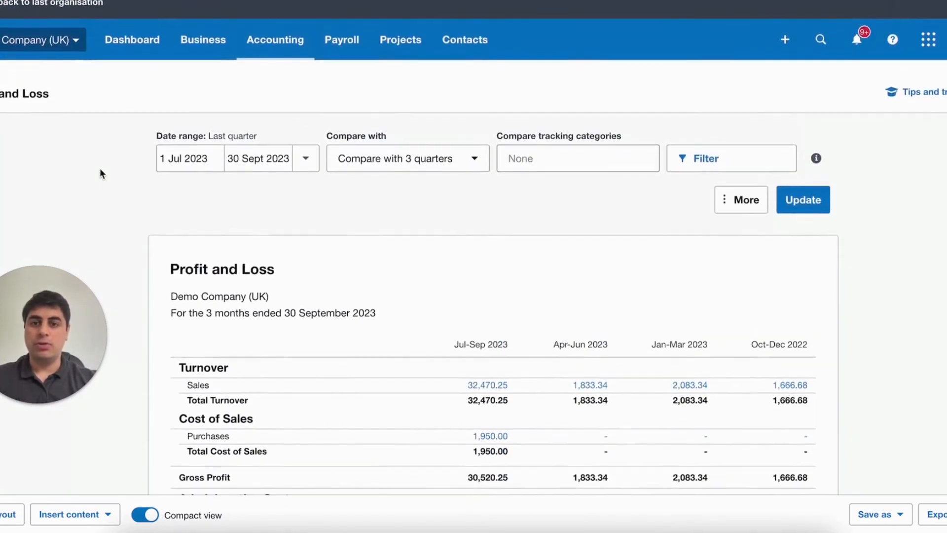